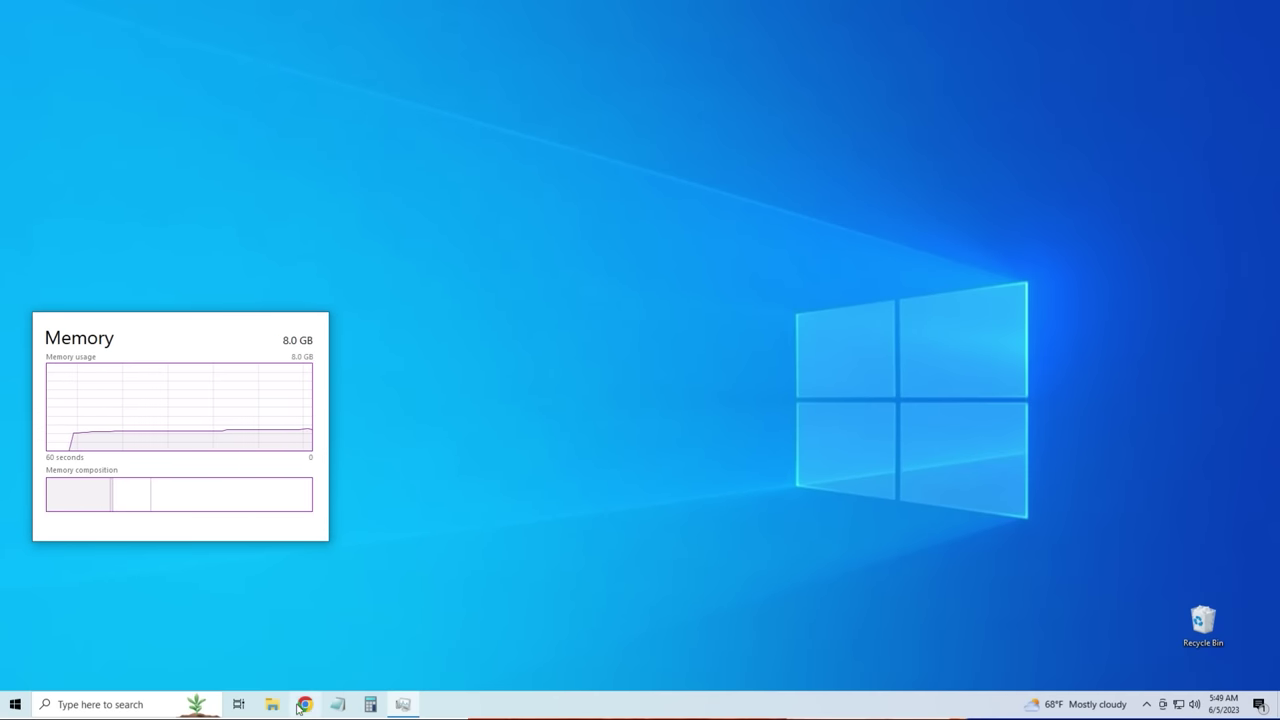
# Launch Chrome, load the TheTechieGuy site, and play a video from the YouTube channel in a second tab.
pyautogui.click(305, 705)
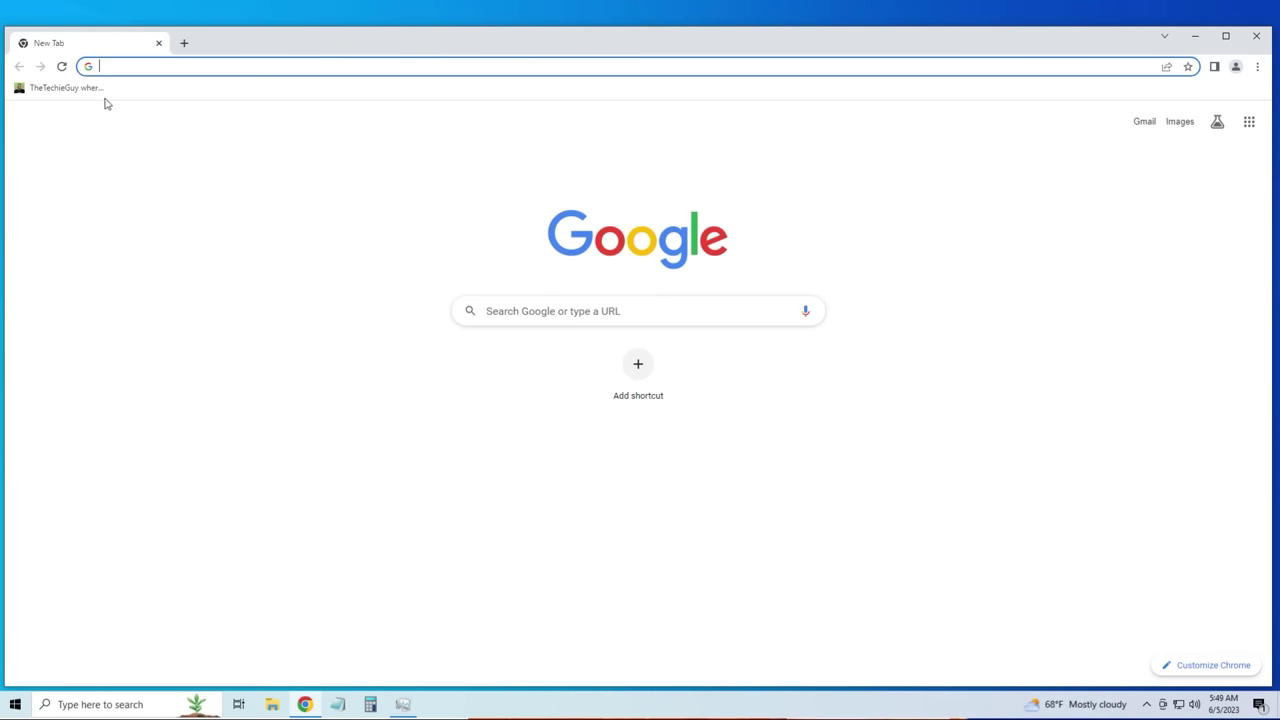
pyautogui.click(88, 89)
pyautogui.click(184, 43)
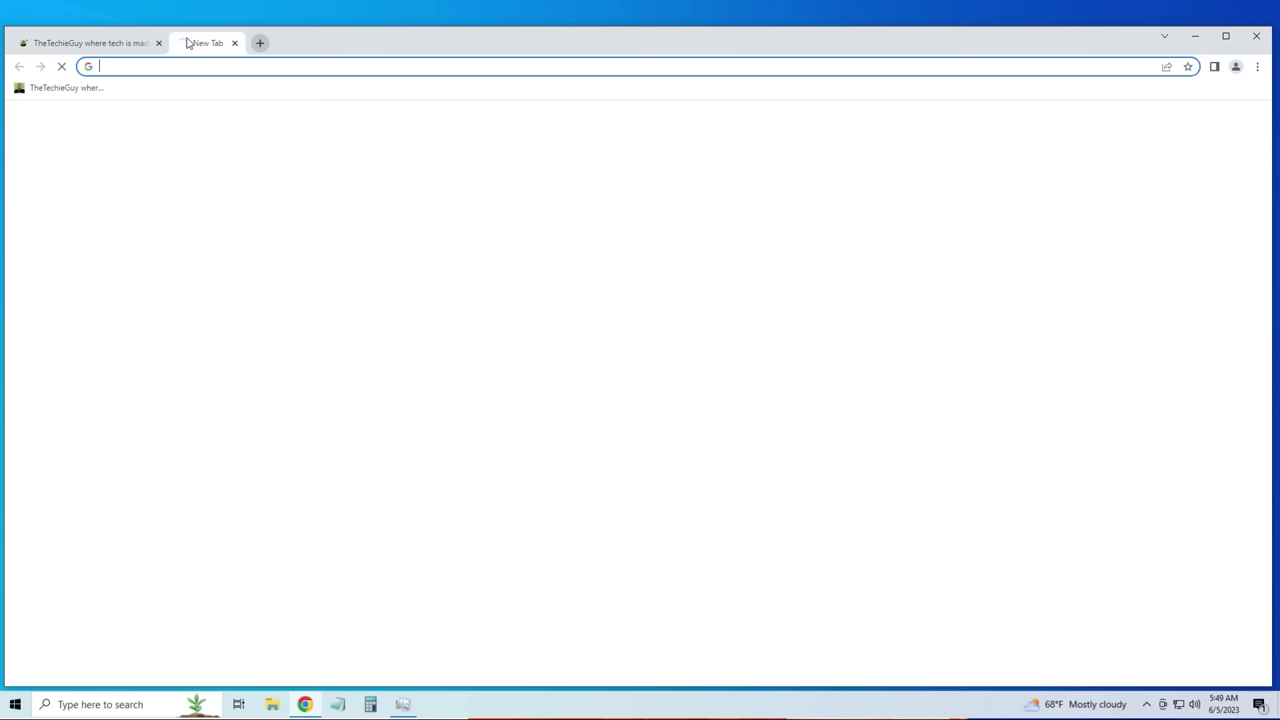
pyautogui.write('https://www.youtube.com/lironsegev')
pyautogui.press('Return')
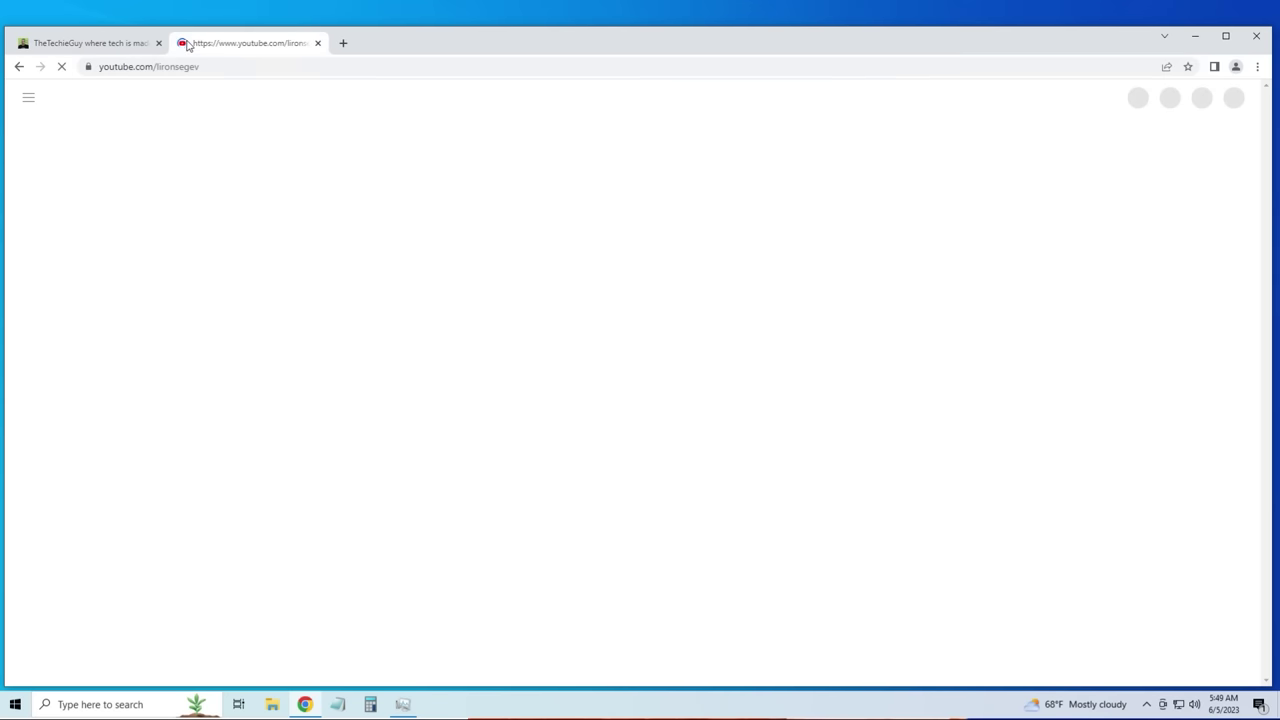
pyautogui.click(394, 424)
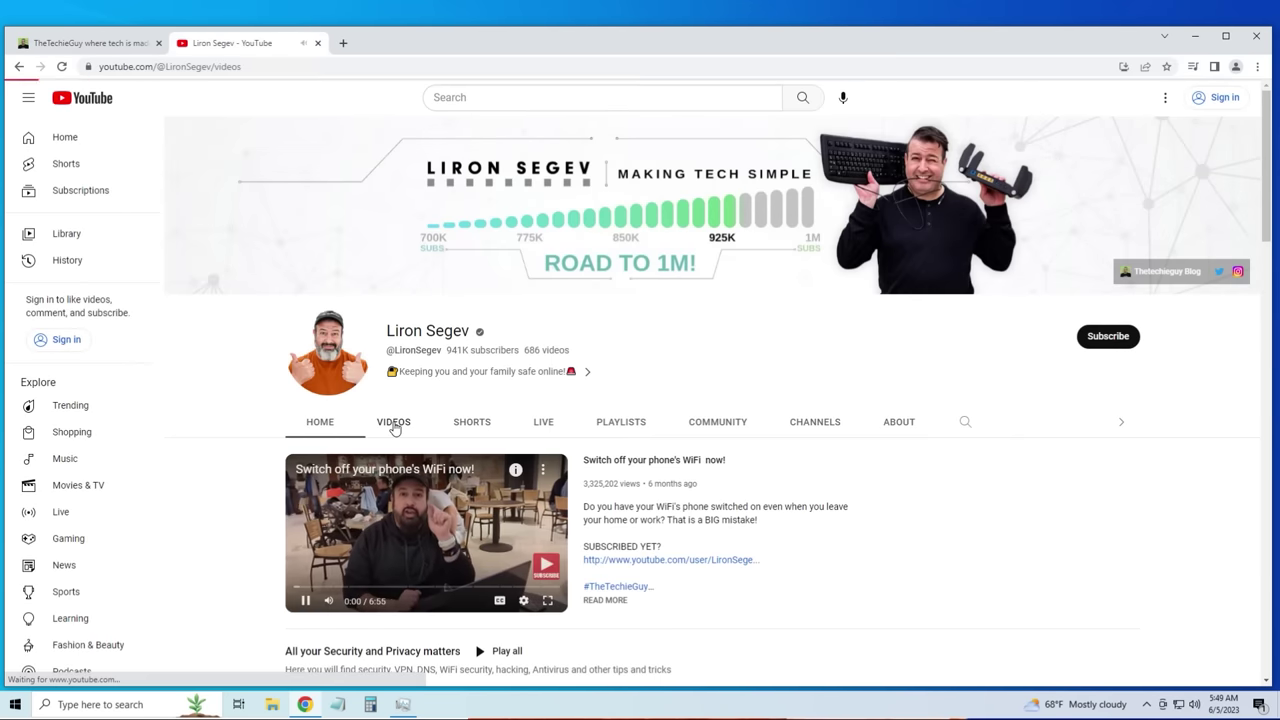
pyautogui.click(850, 541)
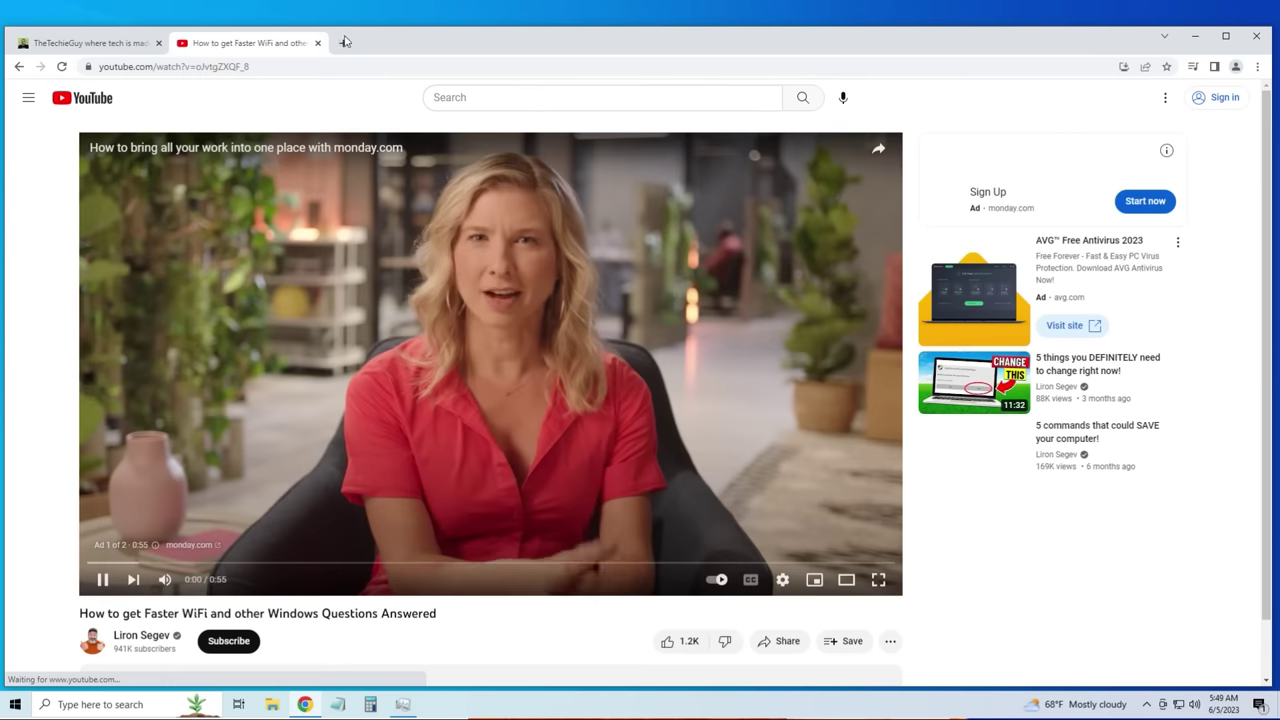
# Search 'weather in dallas' in another new tab, then minimize Chrome.
pyautogui.click(343, 43)
pyautogui.write('weather in dallas')
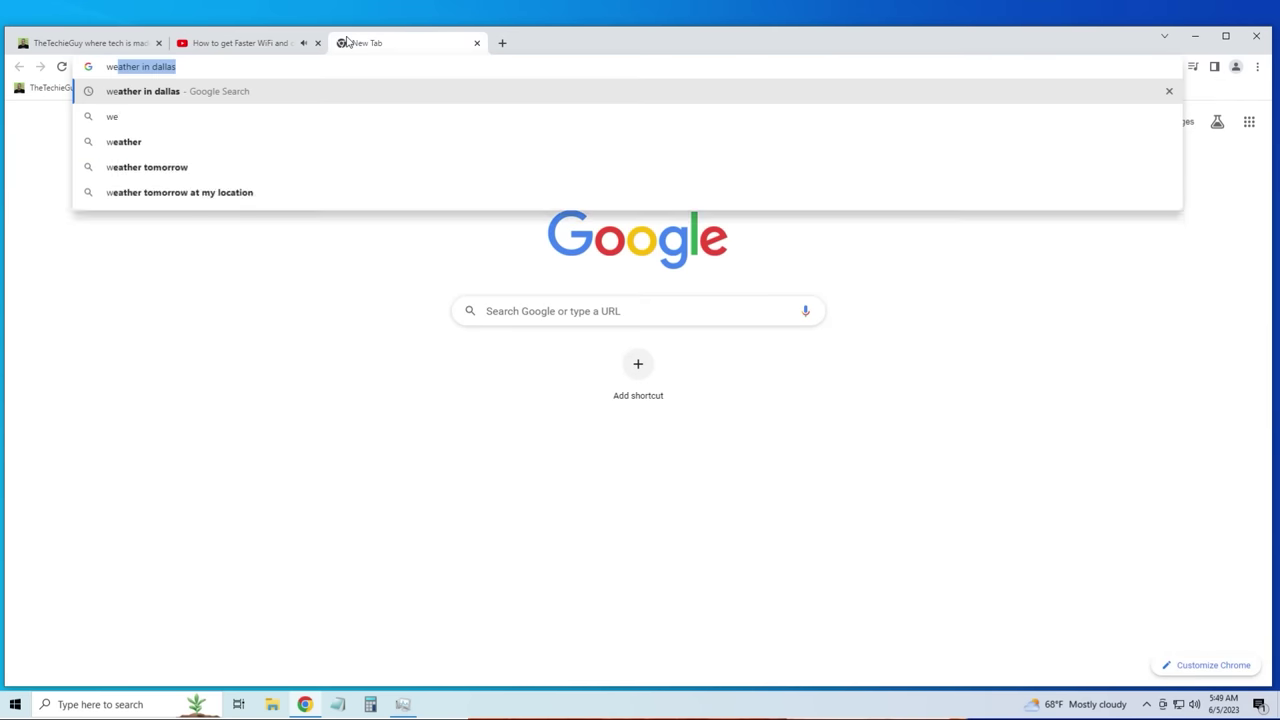
pyautogui.press('Return')
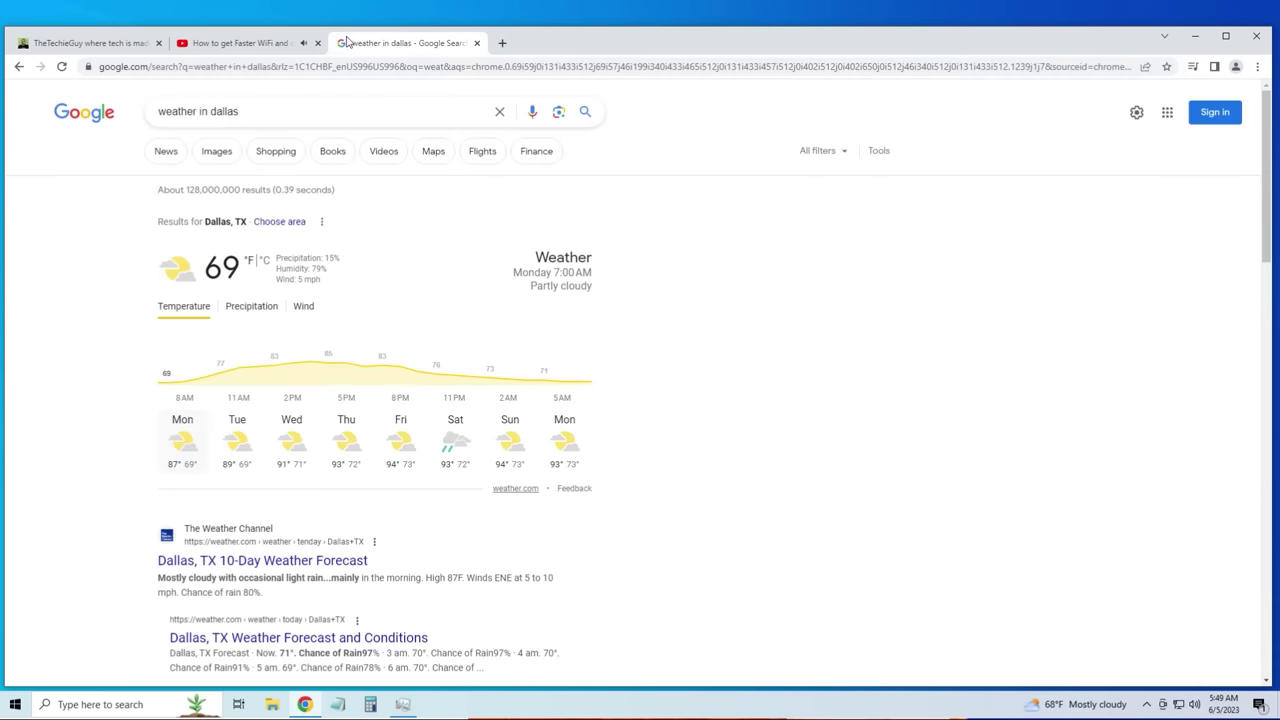
pyautogui.click(1197, 36)
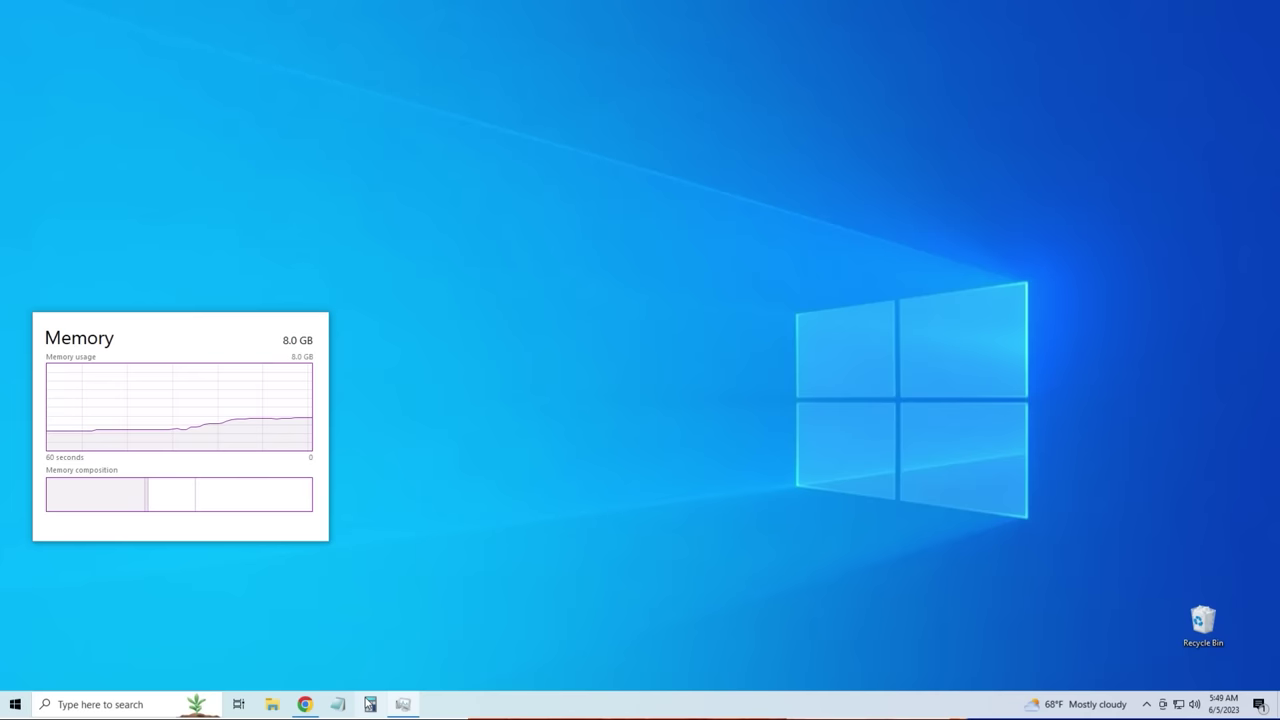
# Launch Calculator, WordPad from recent search apps, and Calendar from the Start menu.
pyautogui.click(370, 704)
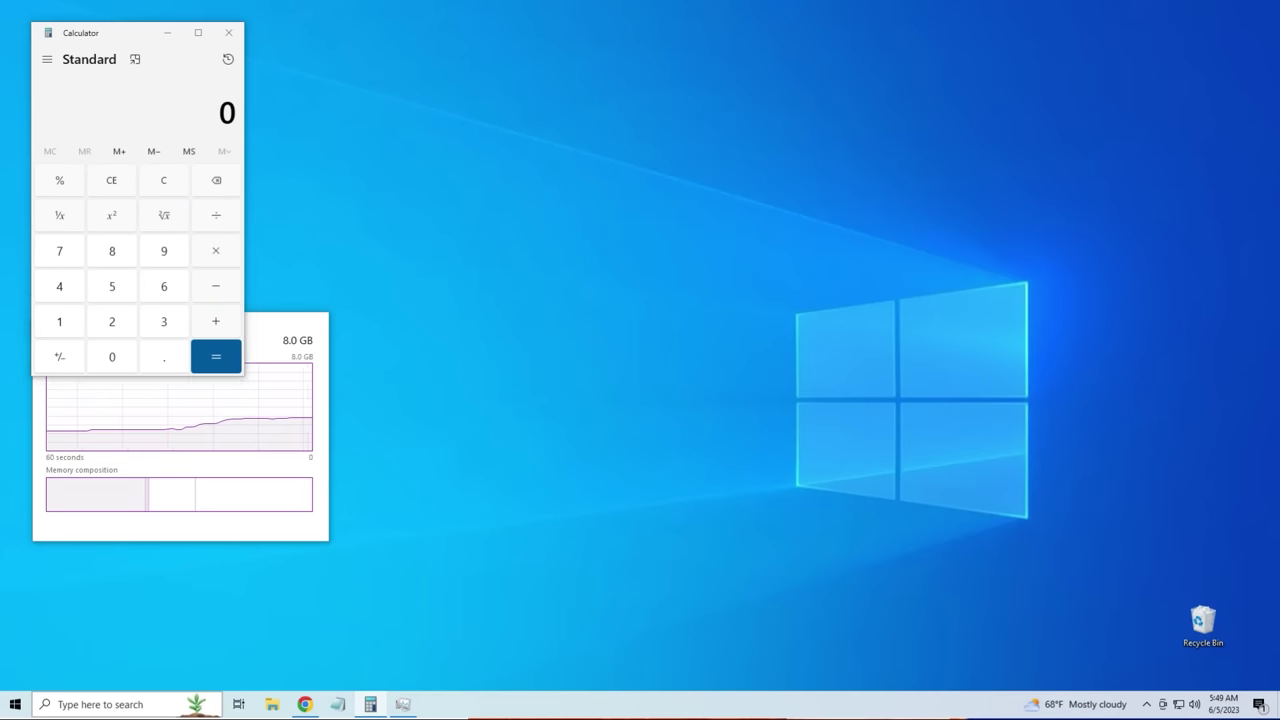
pyautogui.click(120, 704)
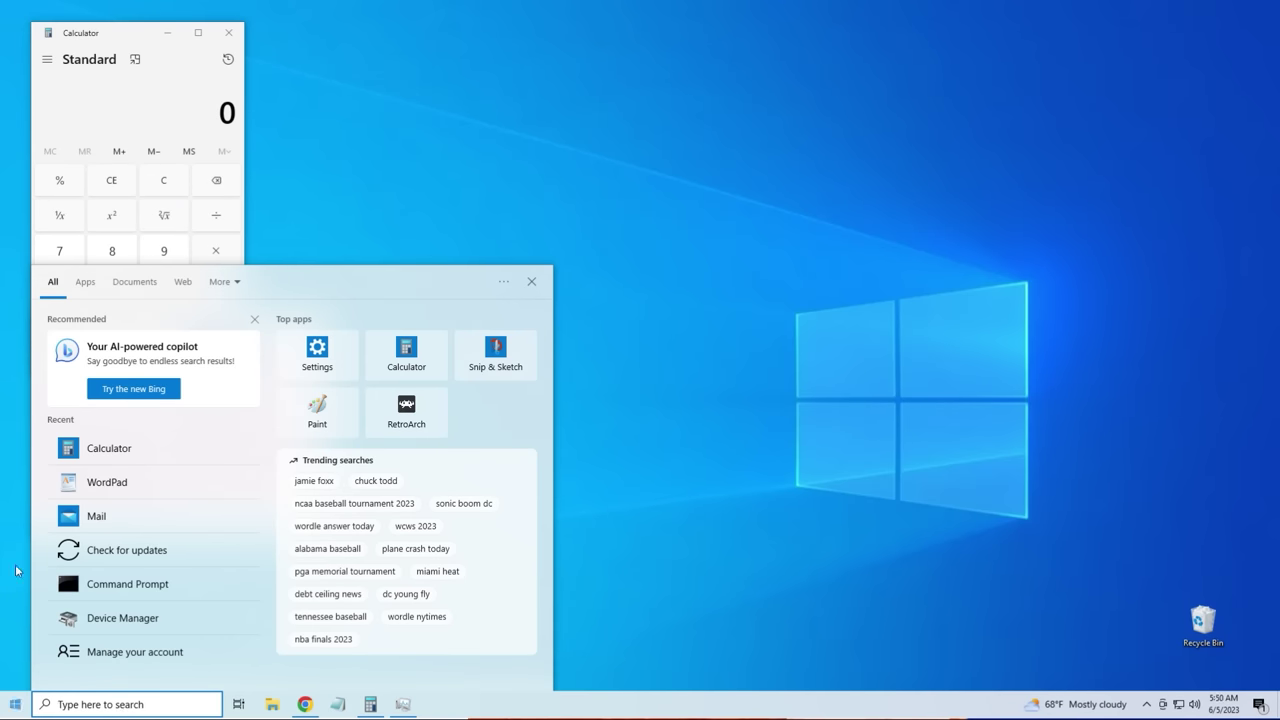
pyautogui.click(104, 490)
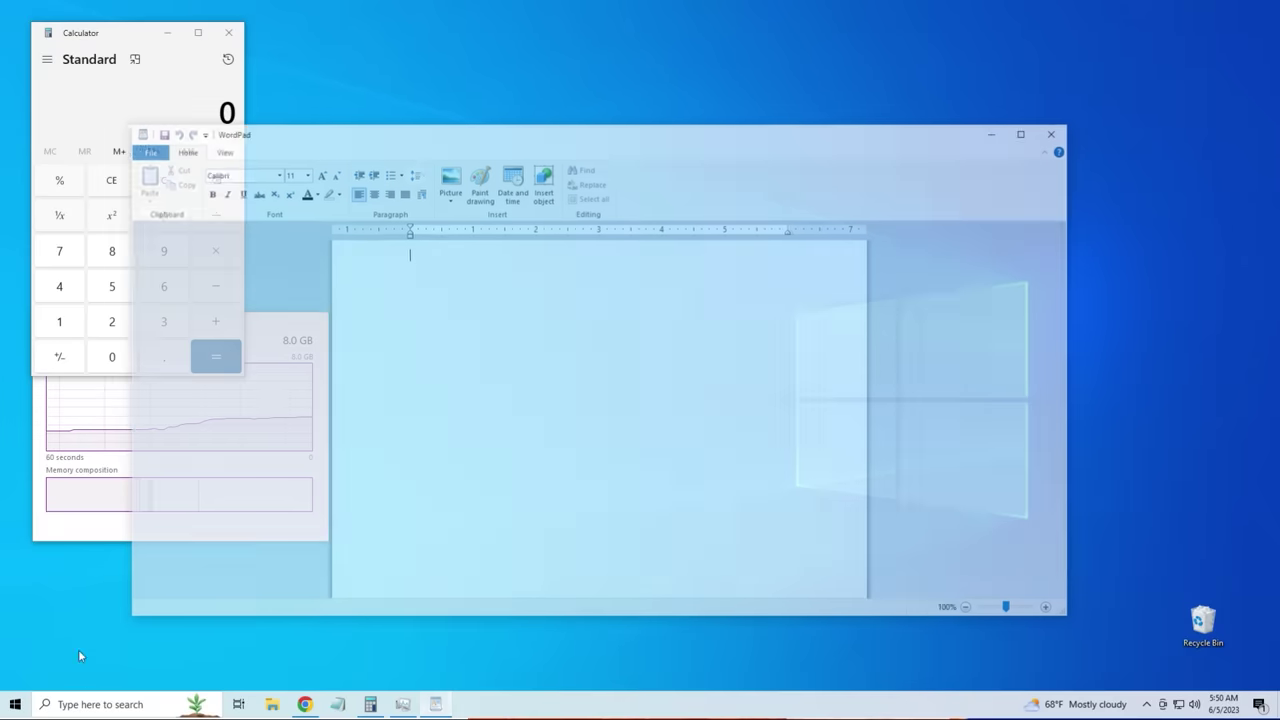
pyautogui.click(15, 708)
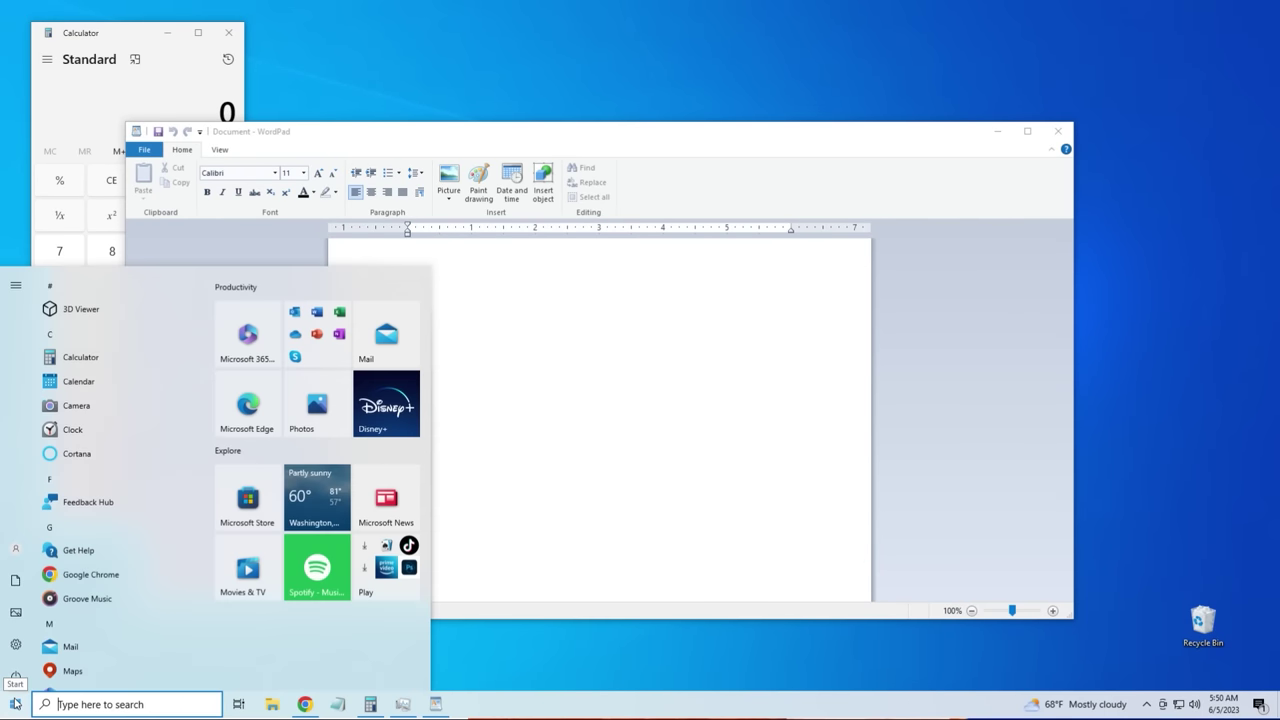
pyautogui.click(138, 384)
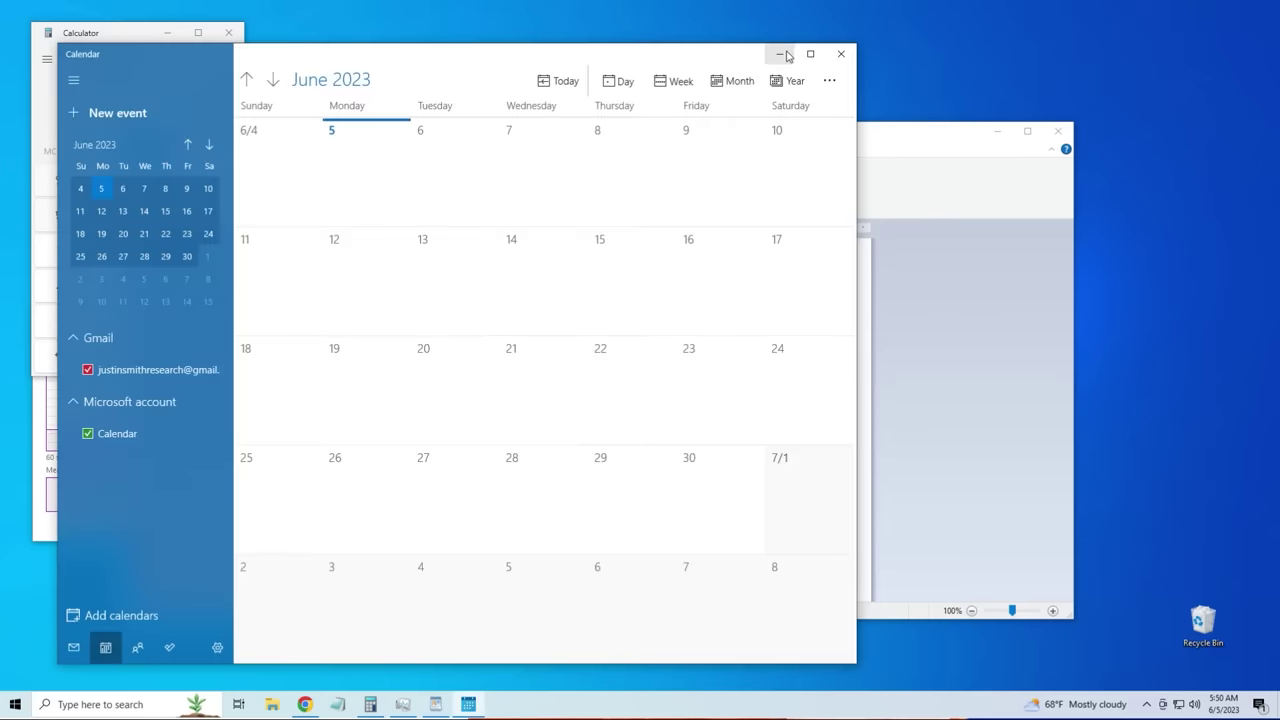
# Minimize the Calendar, WordPad and Calculator windows.
pyautogui.click(784, 55)
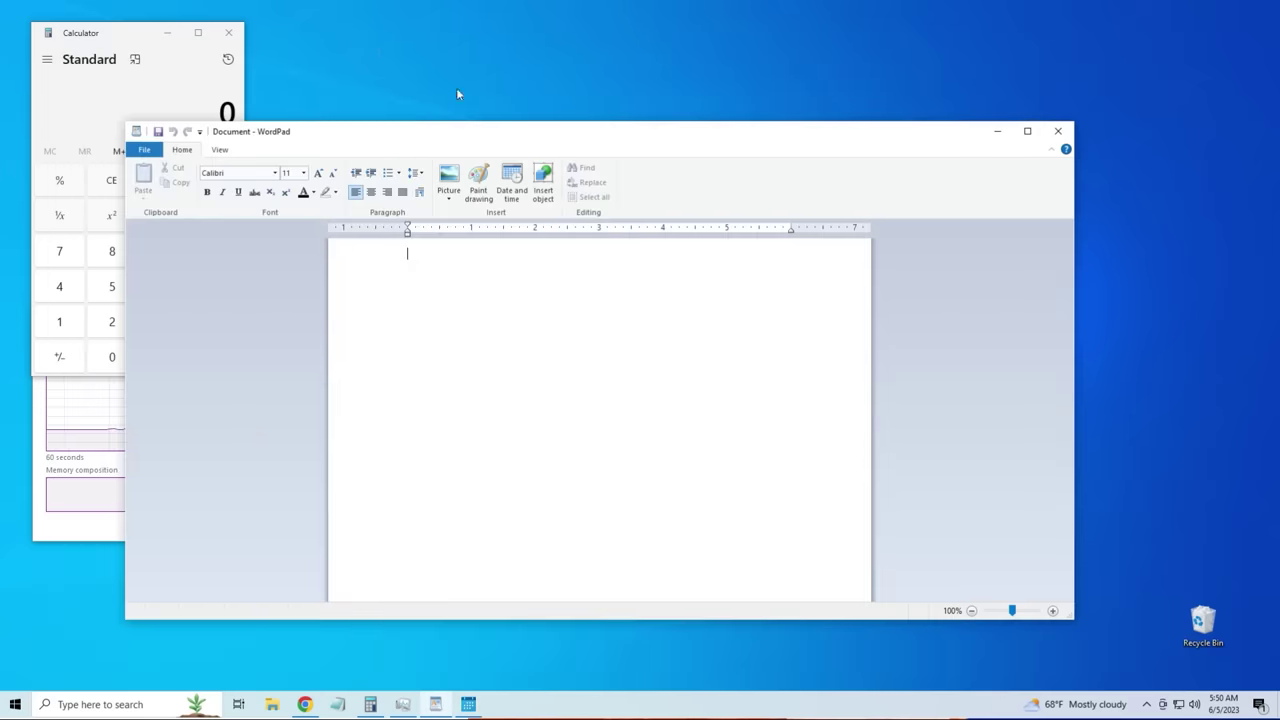
pyautogui.click(997, 132)
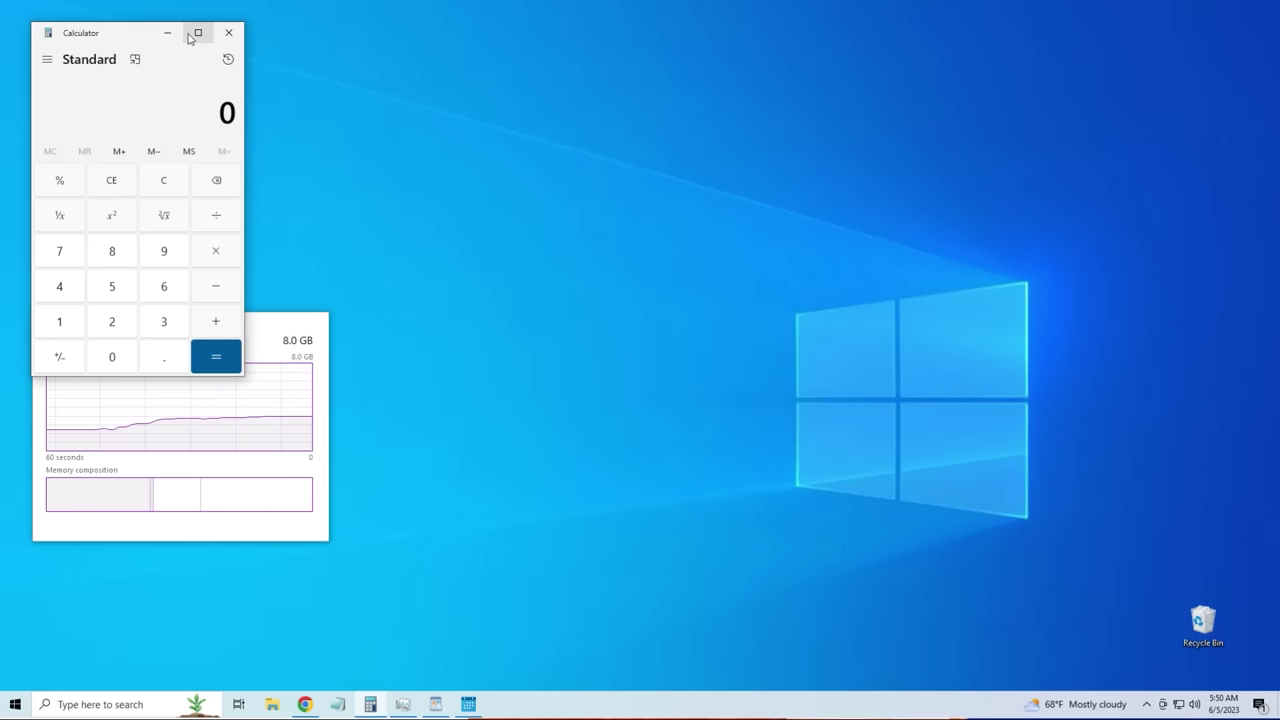
pyautogui.click(167, 33)
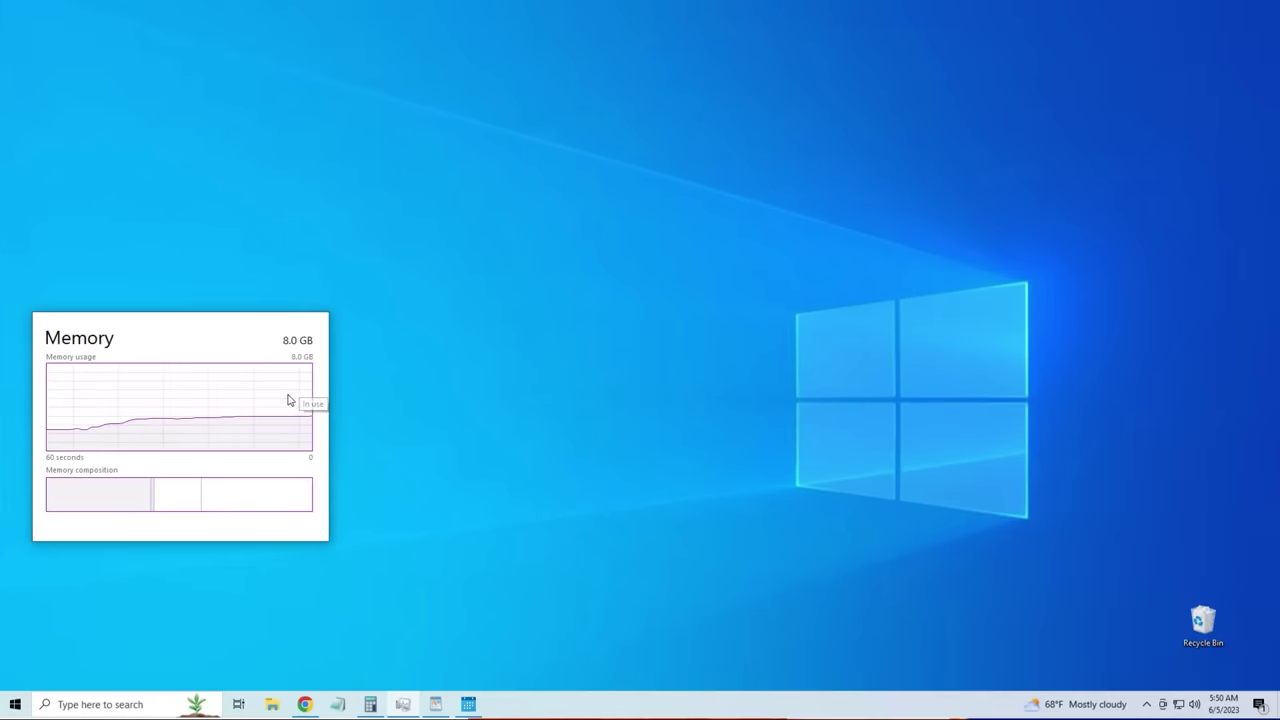
# Close Calendar and WordPad from their taskbar jump lists, then glance at Chrome's jump list.
pyautogui.rightClick(474, 710)
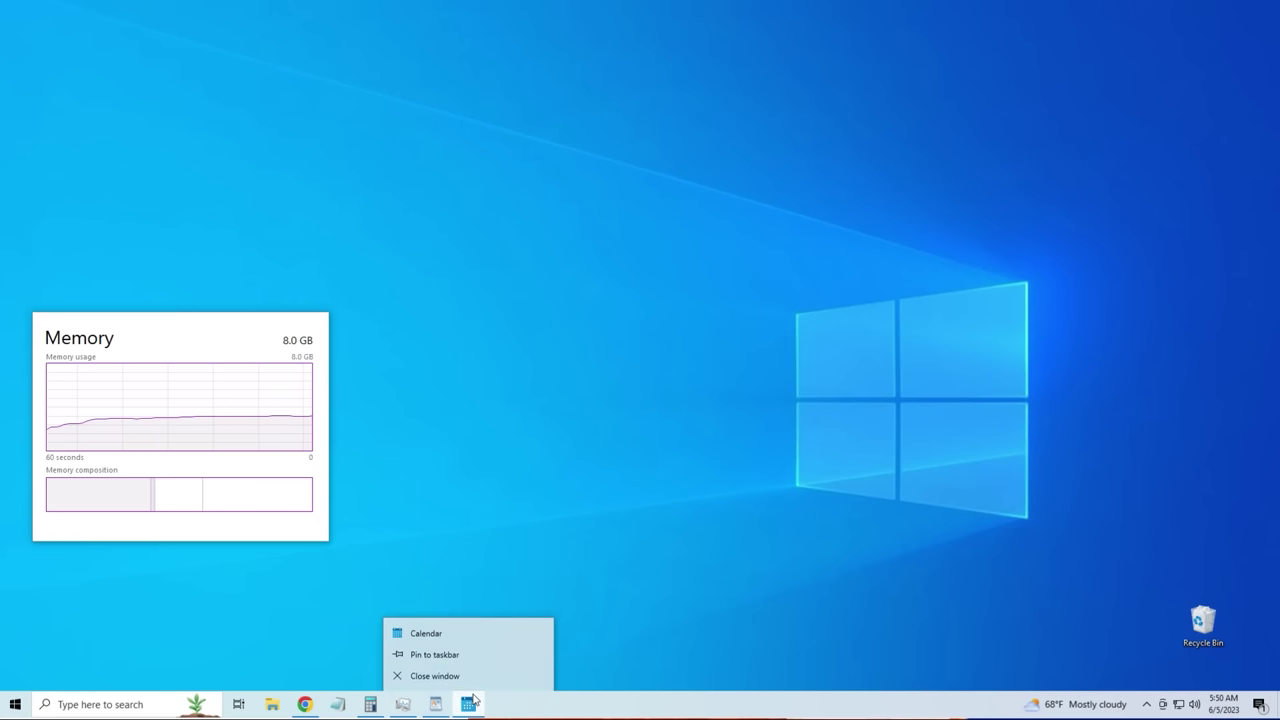
pyautogui.click(466, 677)
pyautogui.rightClick(438, 706)
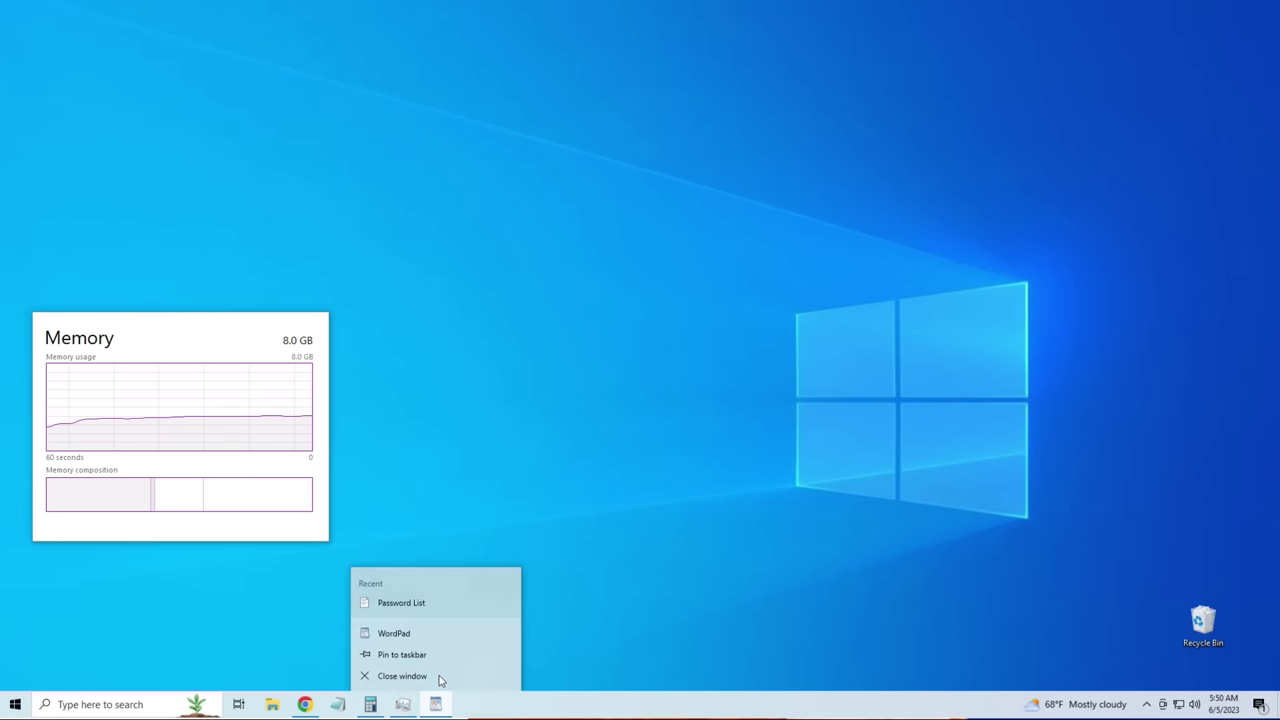
pyautogui.click(437, 677)
pyautogui.rightClick(305, 704)
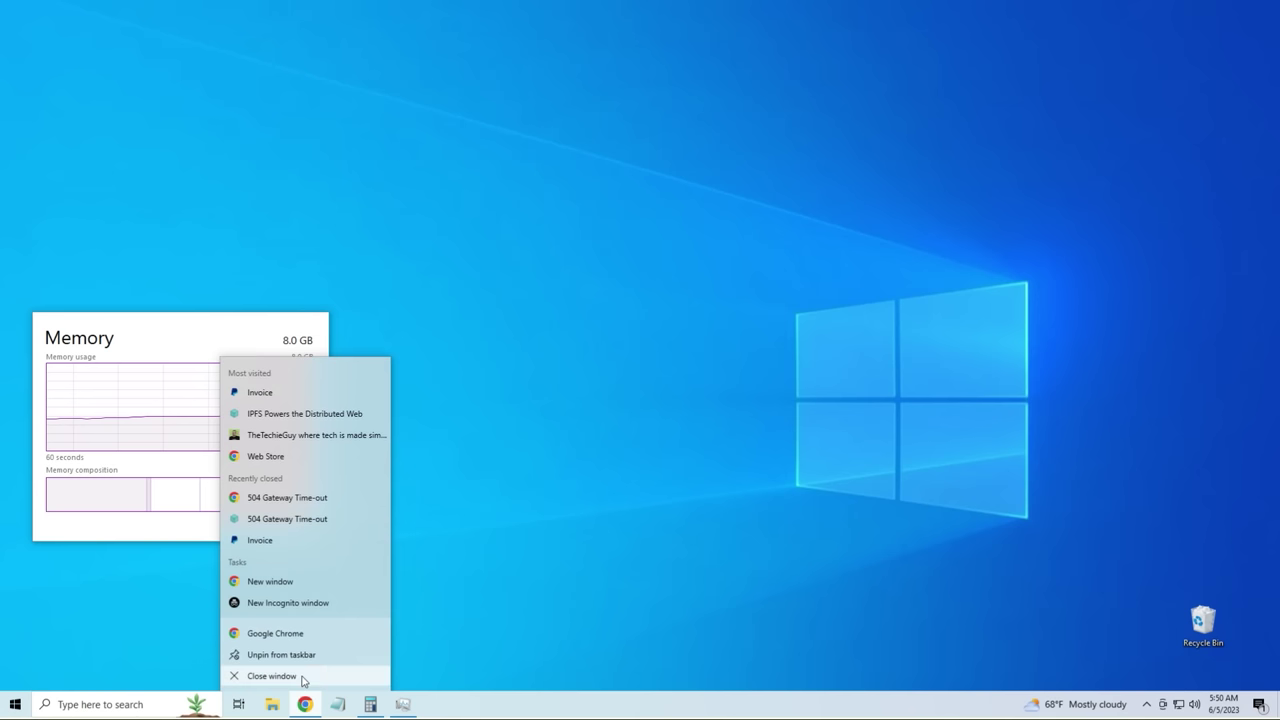
pyautogui.click(360, 677)
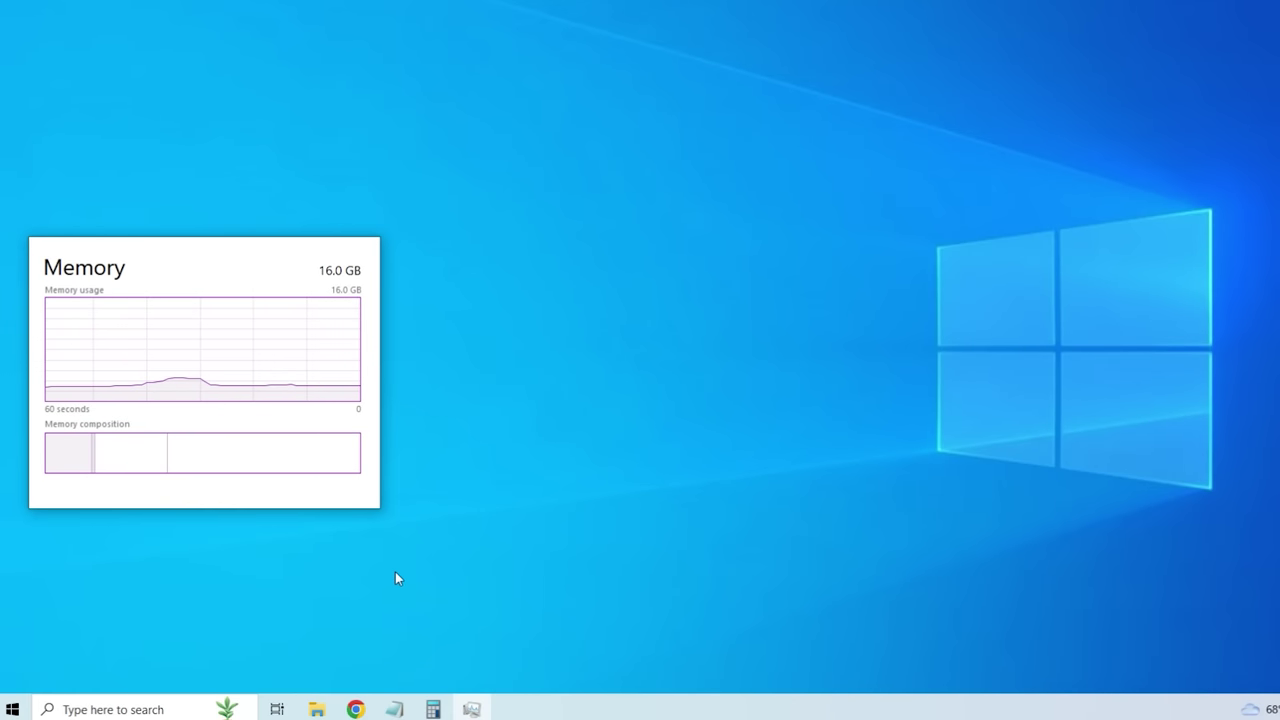
# Play the identity-theft video from the YouTube channel's Videos list.
pyautogui.click(358, 709)
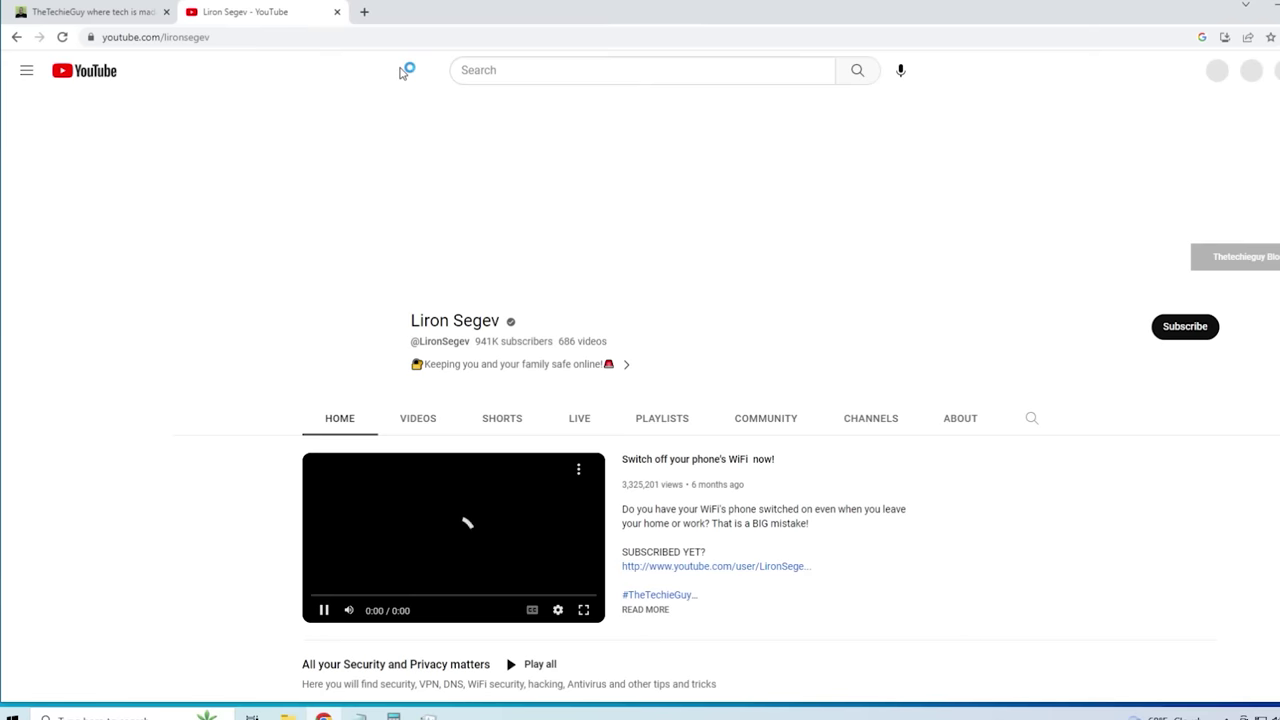
pyautogui.click(440, 416)
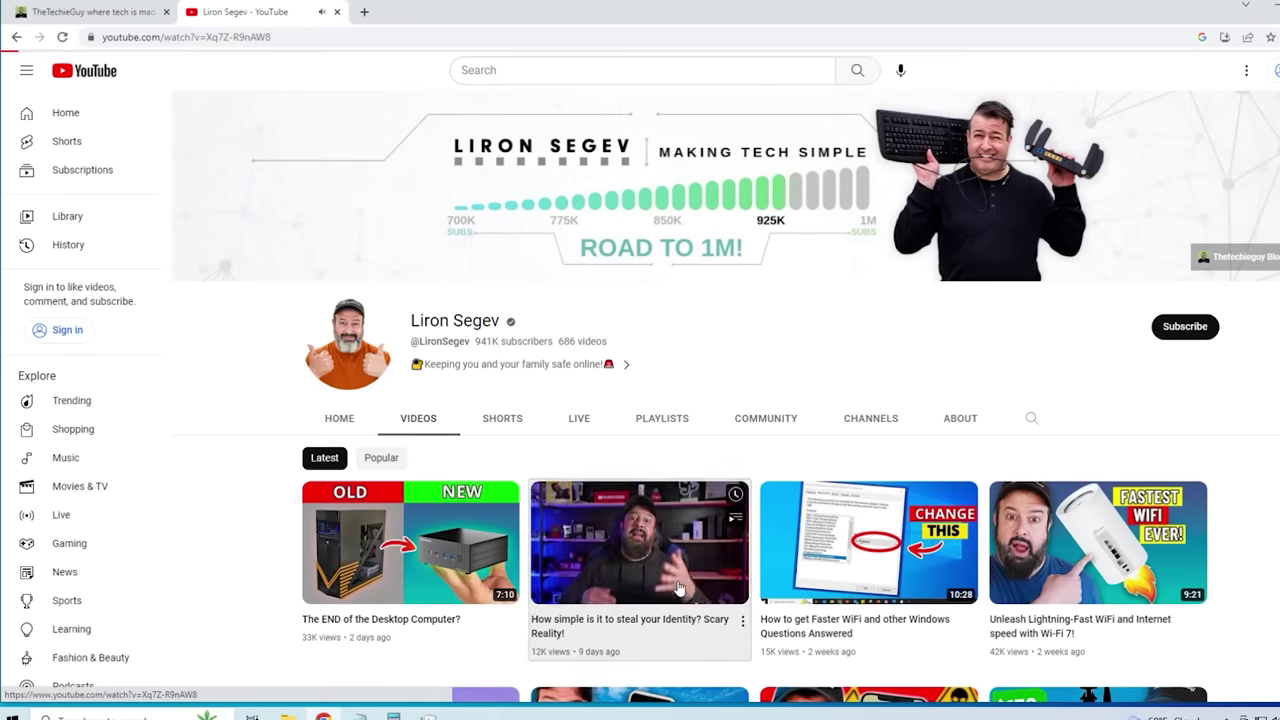
pyautogui.click(535, 597)
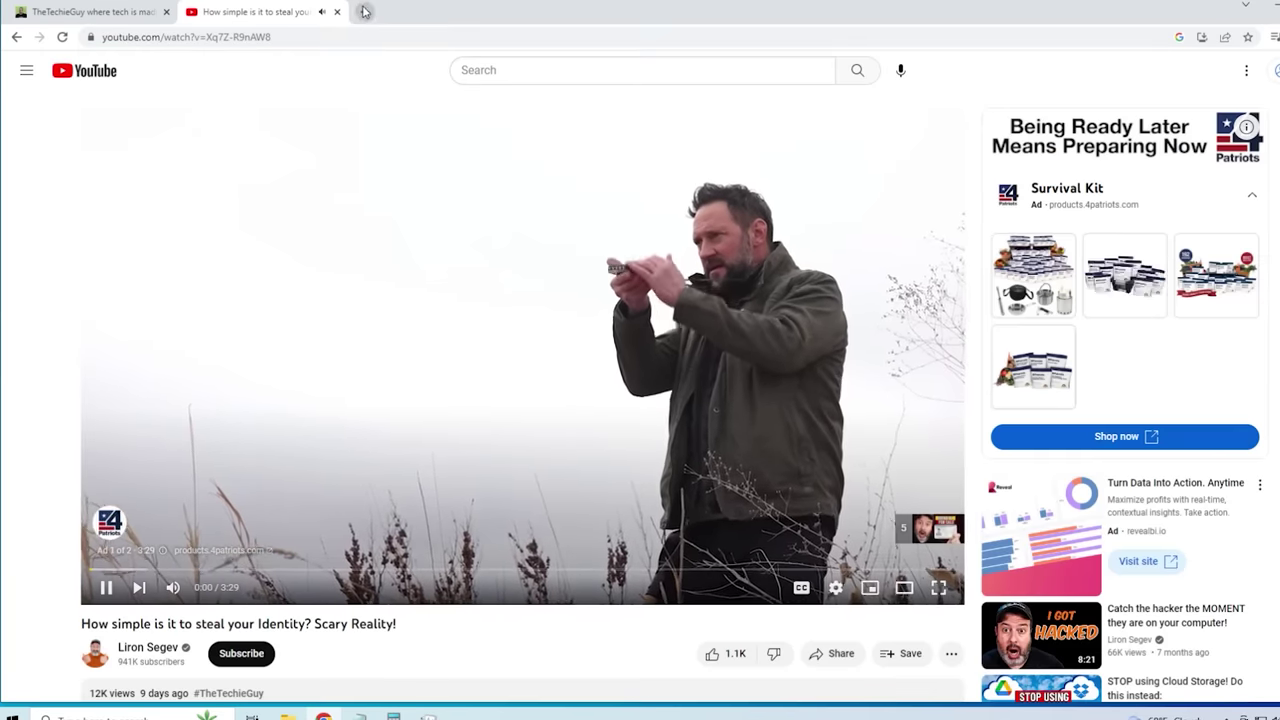
# Search 'weather in dallas' in a new browser tab.
pyautogui.click(364, 11)
pyautogui.write('weather in dalla')
pyautogui.press('Return')
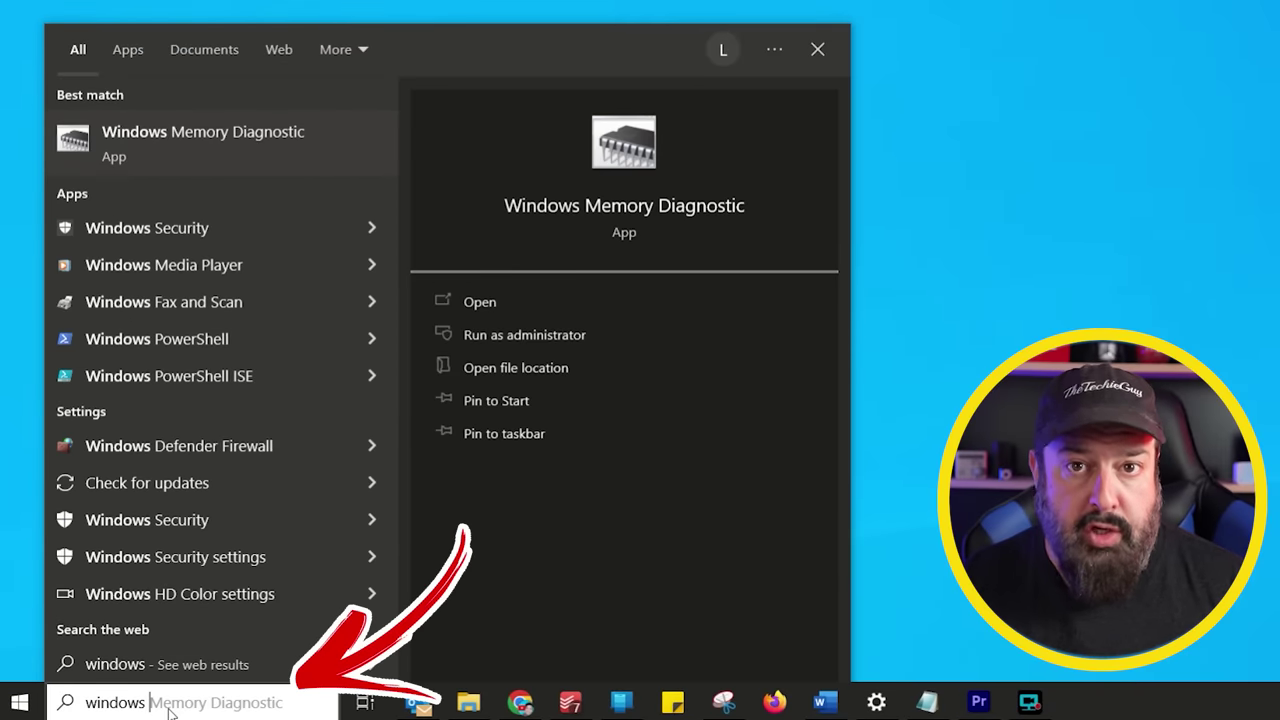
# Search 'windows memory diagnostic' and launch the Windows Memory Diagnostic best match.
pyautogui.write('mo')
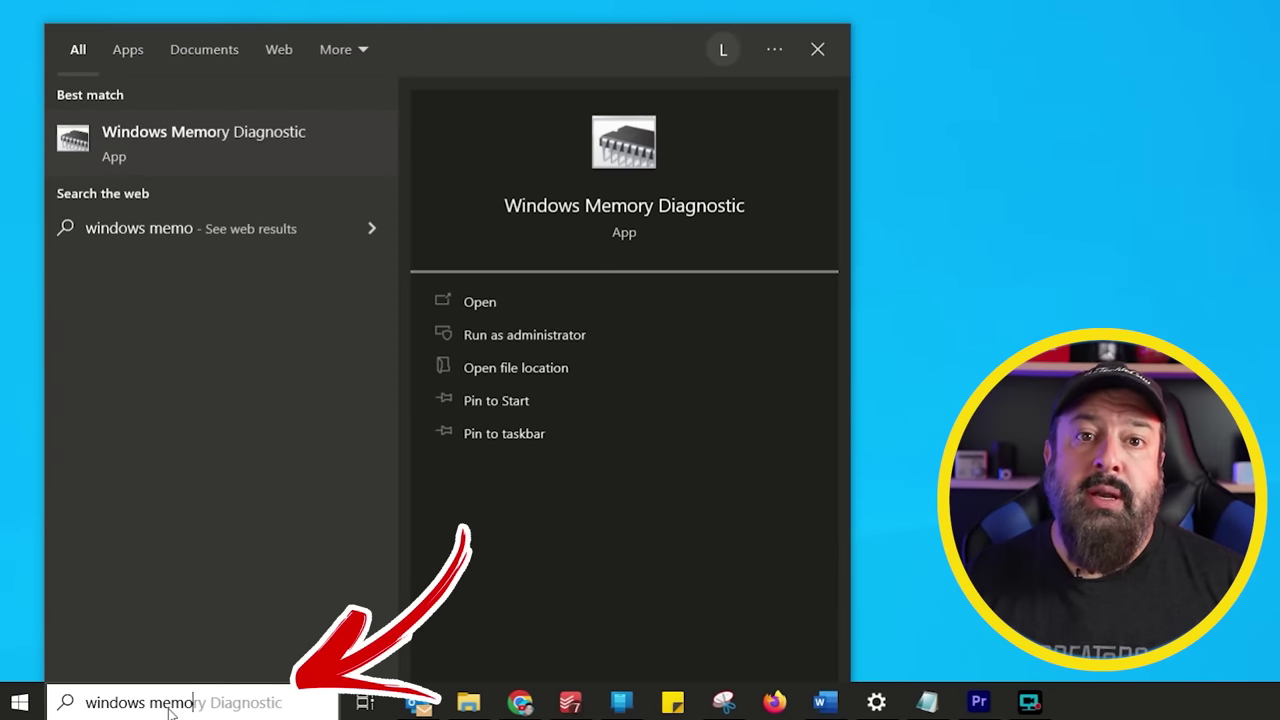
pyautogui.write('ry diagnostic')
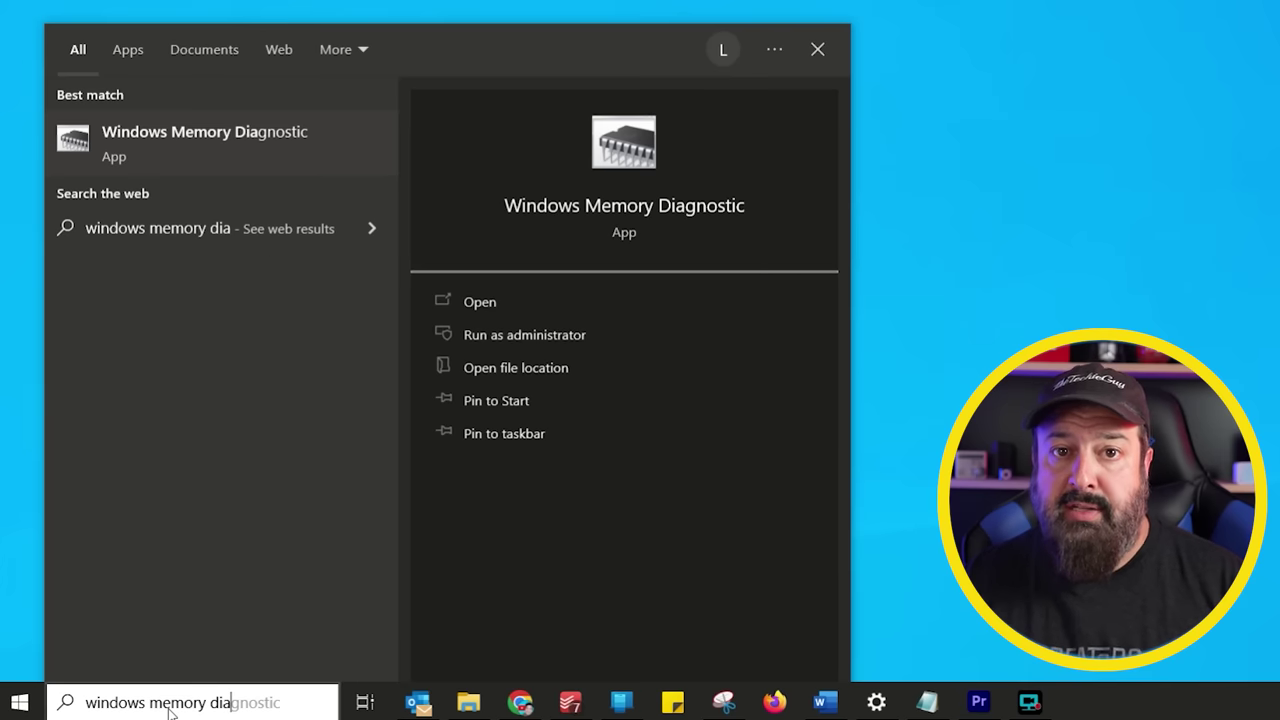
pyautogui.click(212, 143)
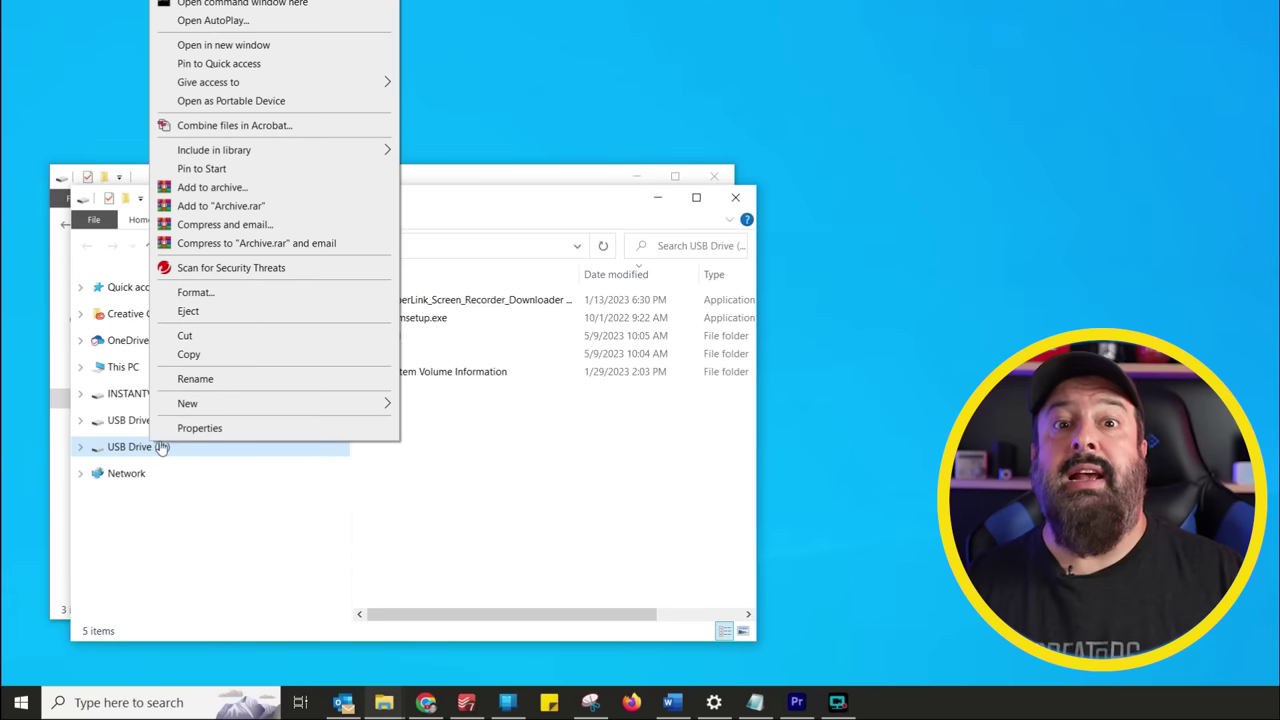
# Open USB Drive (H:) Properties and view its ReadyBoost tab.
pyautogui.click(203, 427)
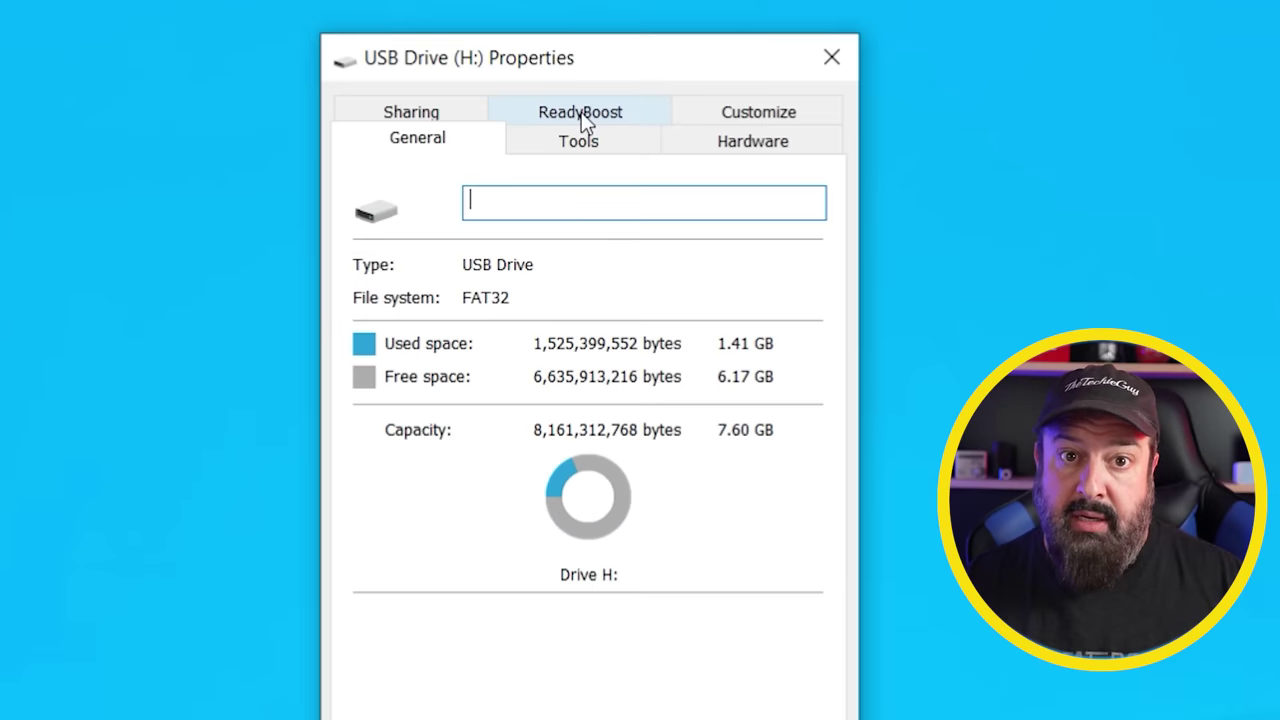
pyautogui.click(336, 258)
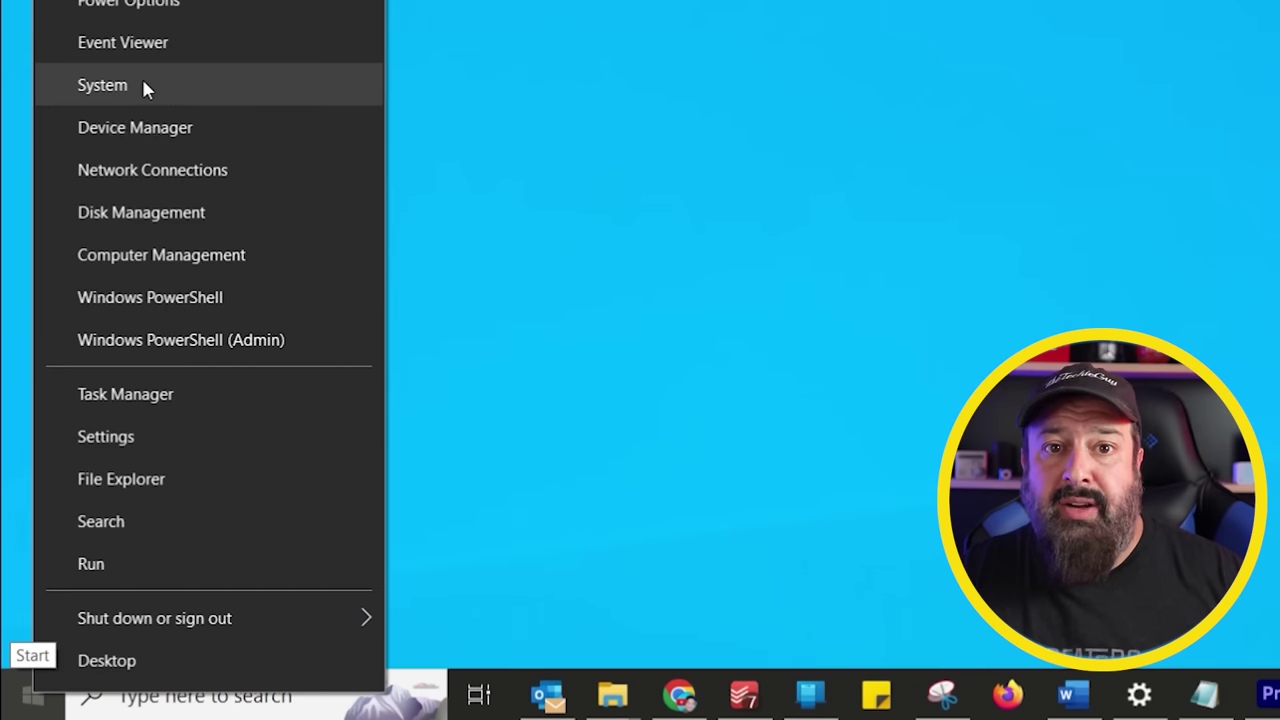
# Show Performance Options' Advanced tab via System > Advanced system settings, revealing the 9728 MB paging file.
pyautogui.click(143, 89)
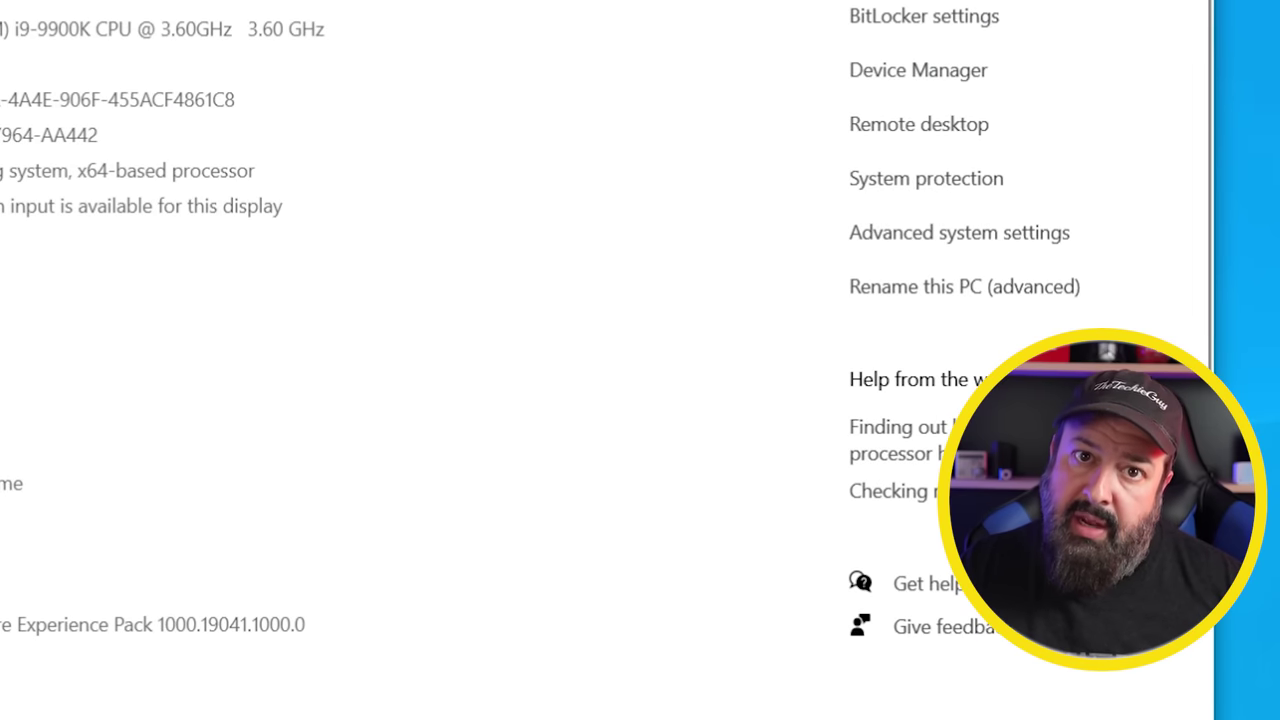
pyautogui.click(946, 238)
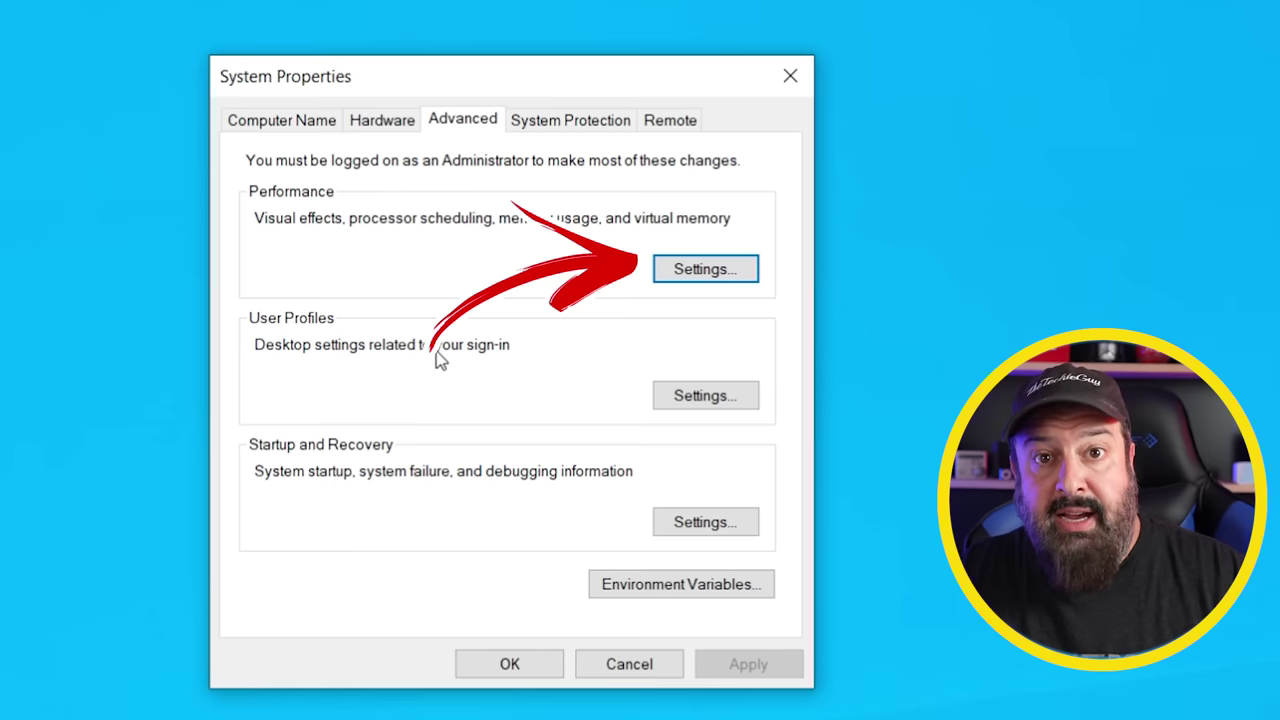
pyautogui.click(727, 271)
pyautogui.click(400, 82)
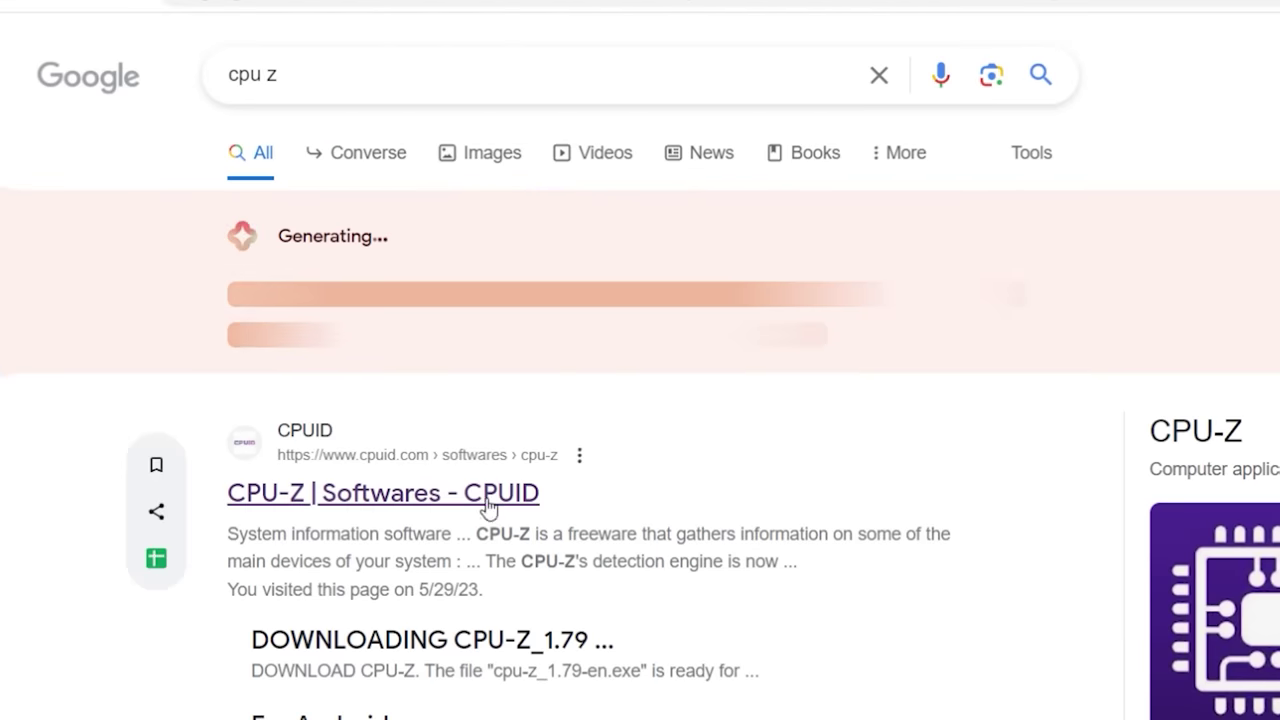
# Open the CPUID CPU-Z page from the 'cpu z' Google results.
pyautogui.click(484, 494)
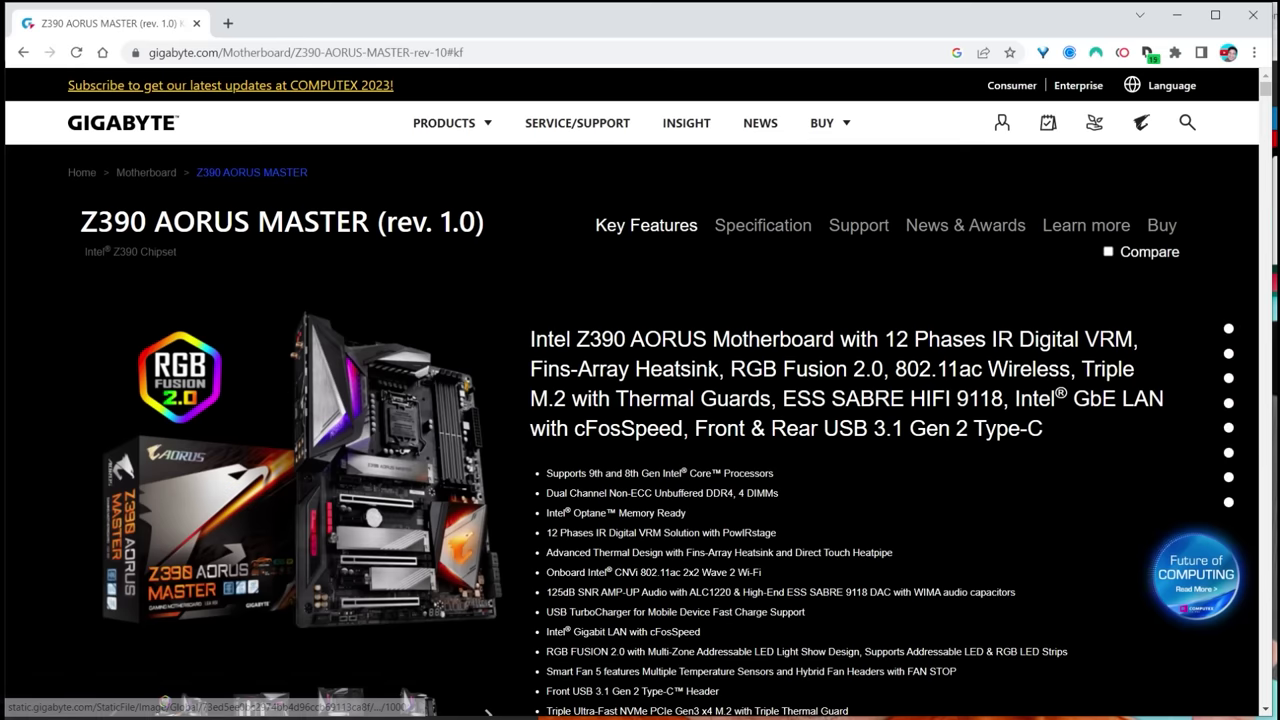
# Show the Specification tab on the Z390 AORUS MASTER product page.
pyautogui.click(750, 223)
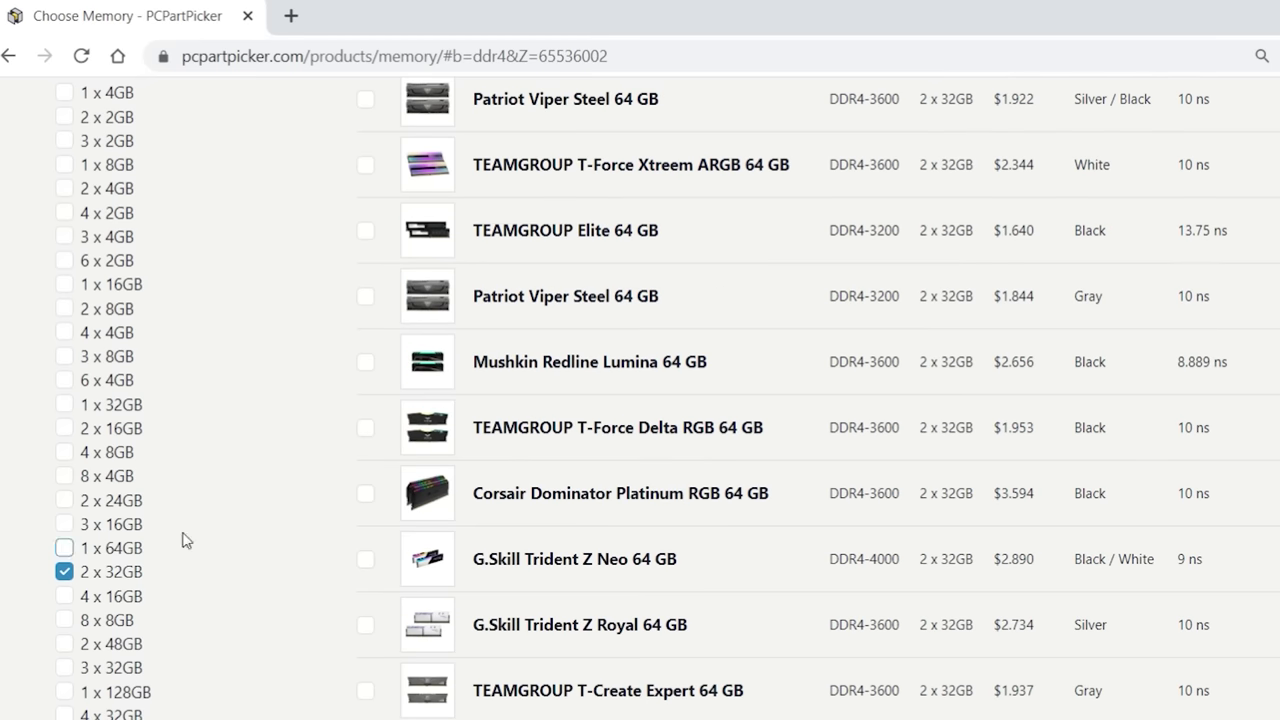
# Browse the 64 GB memory list and review the Corsair Vengeance LPX 64 GB page, then return.
pyautogui.scroll(-5, 334, 663)
pyautogui.scroll(-9, 334, 680)
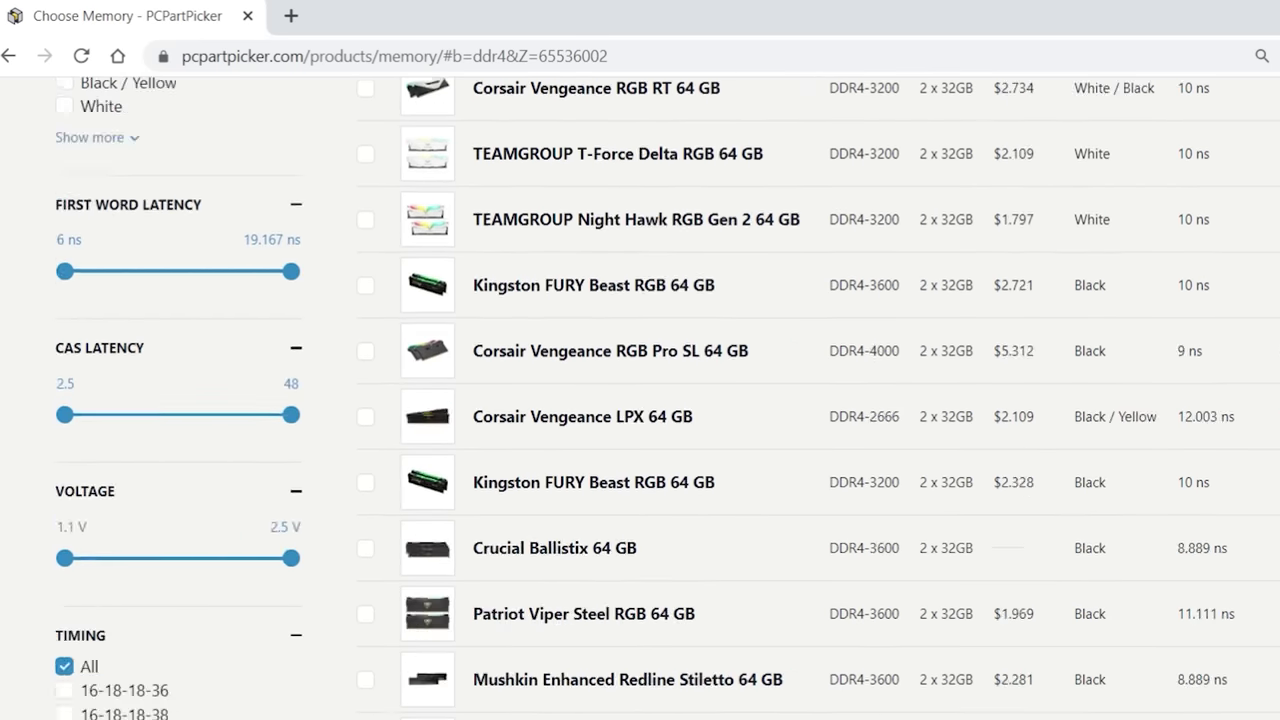
pyautogui.scroll(20, 1111, 634)
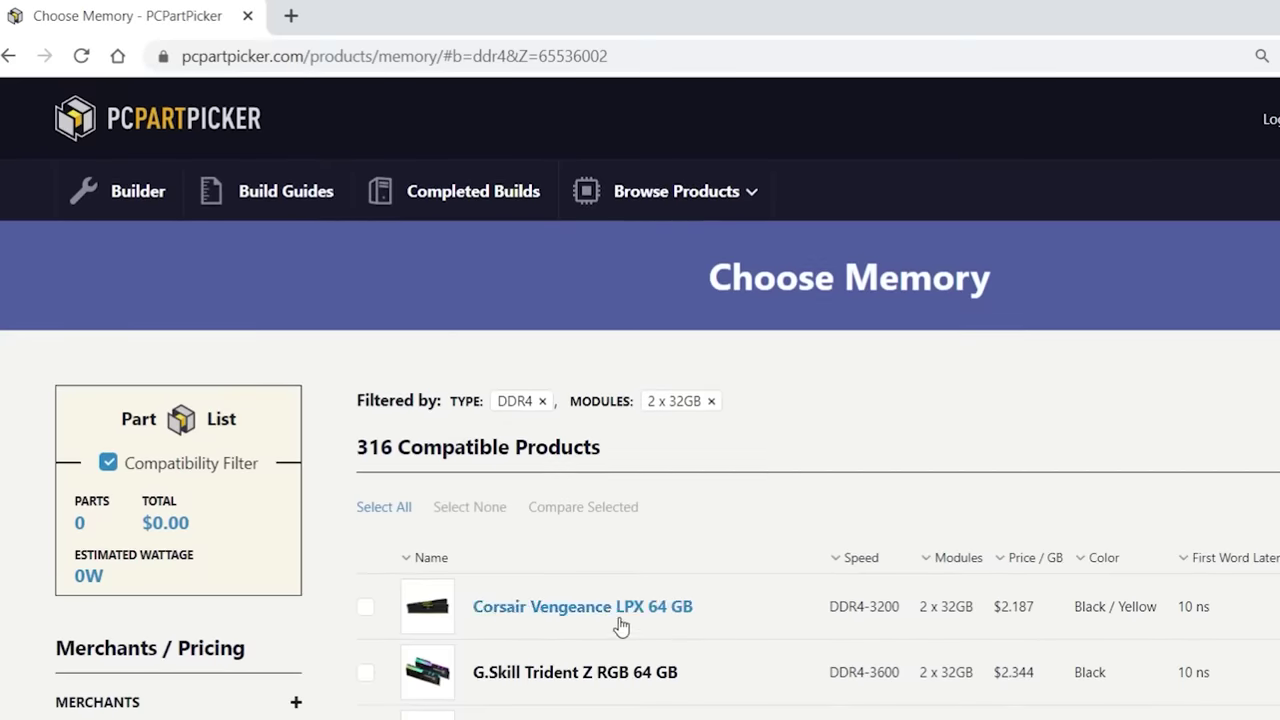
pyautogui.click(620, 626)
pyautogui.scroll(-9, 800, 694)
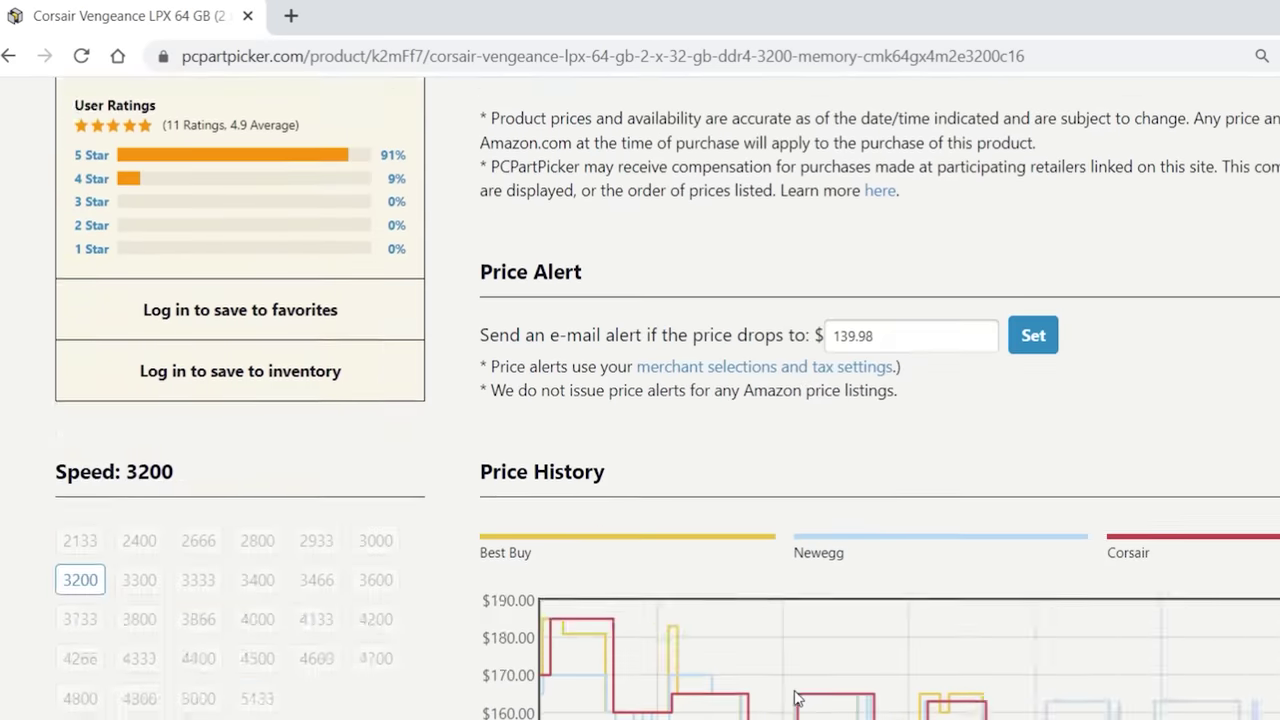
pyautogui.scroll(-5, 795, 697)
pyautogui.scroll(5, 795, 697)
pyautogui.click(8, 56)
# Check the G.Skill Trident Z Royal 64 GB kit, then open Corsair Vengeance RGB Pro 64 GB details.
pyautogui.scroll(-5, 560, 450)
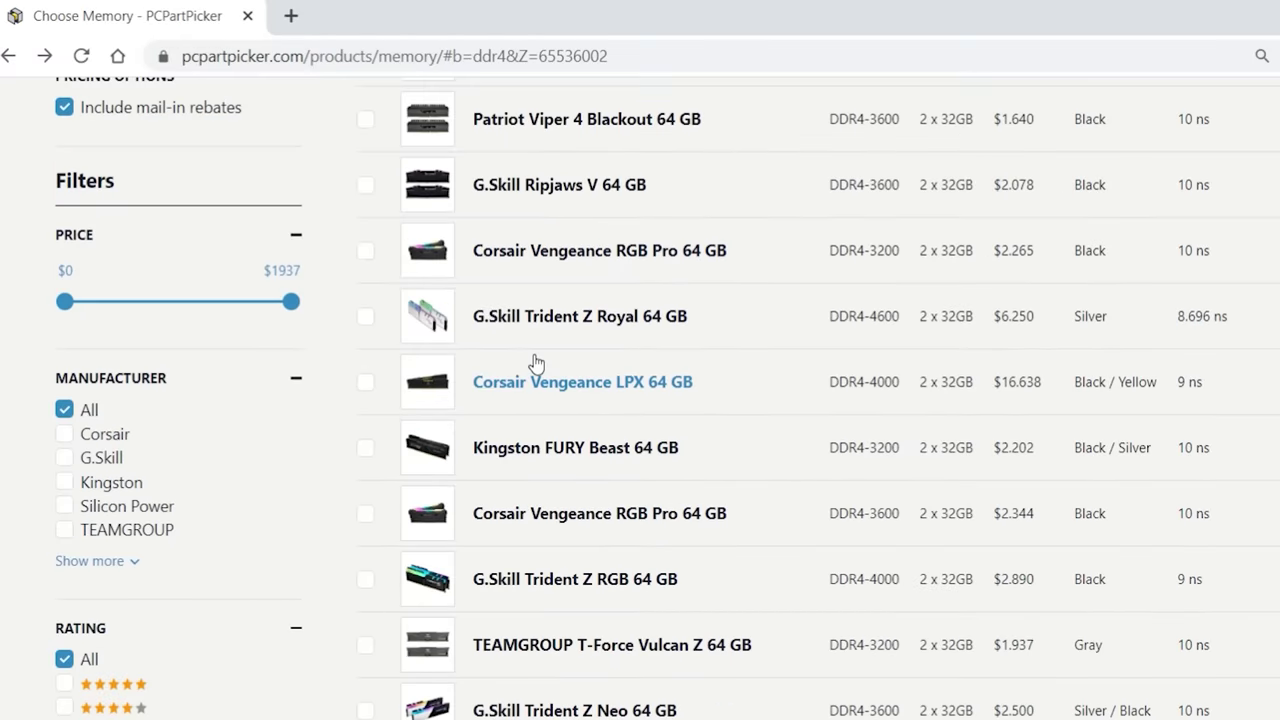
pyautogui.click(560, 316)
pyautogui.scroll(-8, 810, 680)
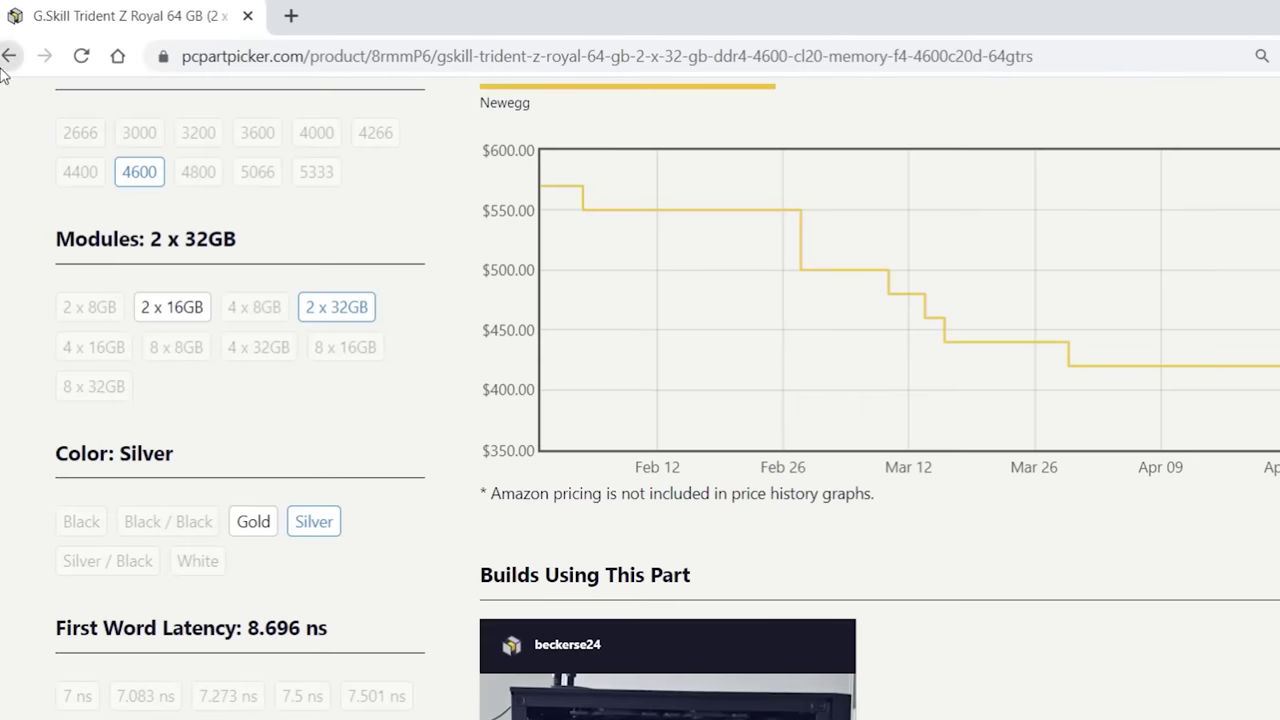
pyautogui.click(8, 56)
pyautogui.click(934, 490)
pyautogui.scroll(-2, 830, 700)
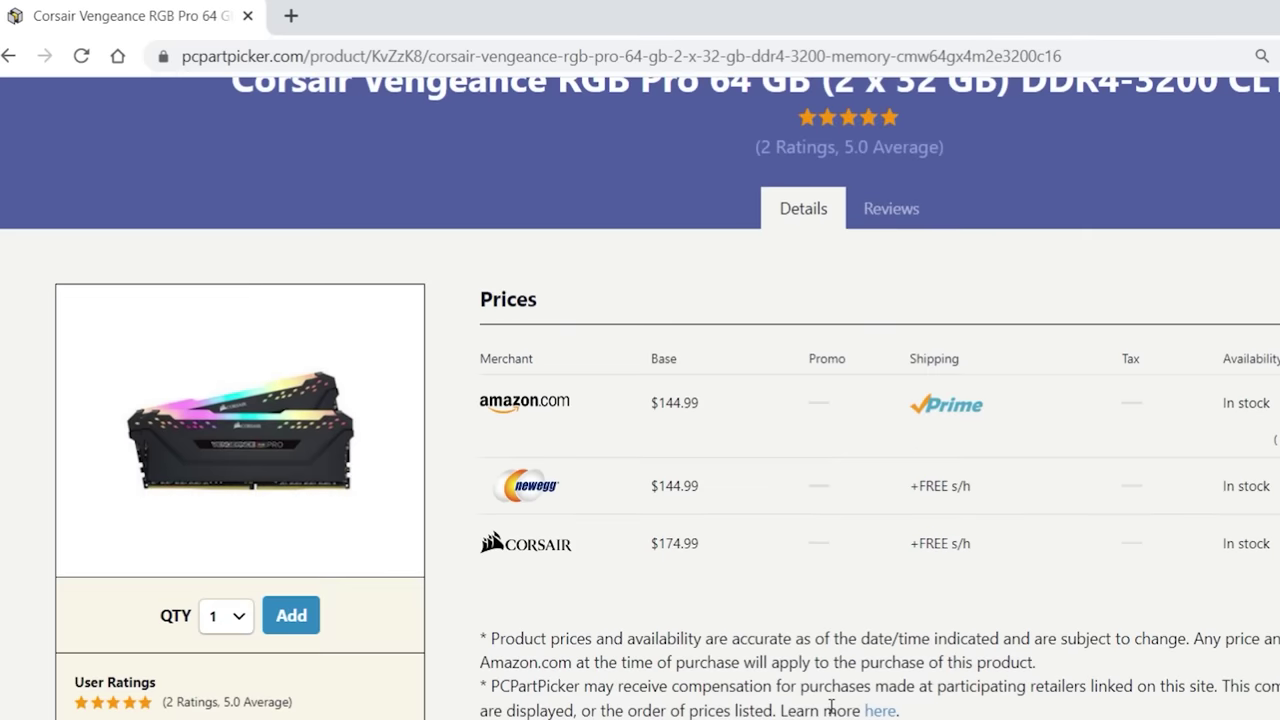
pyautogui.scroll(-15, 830, 706)
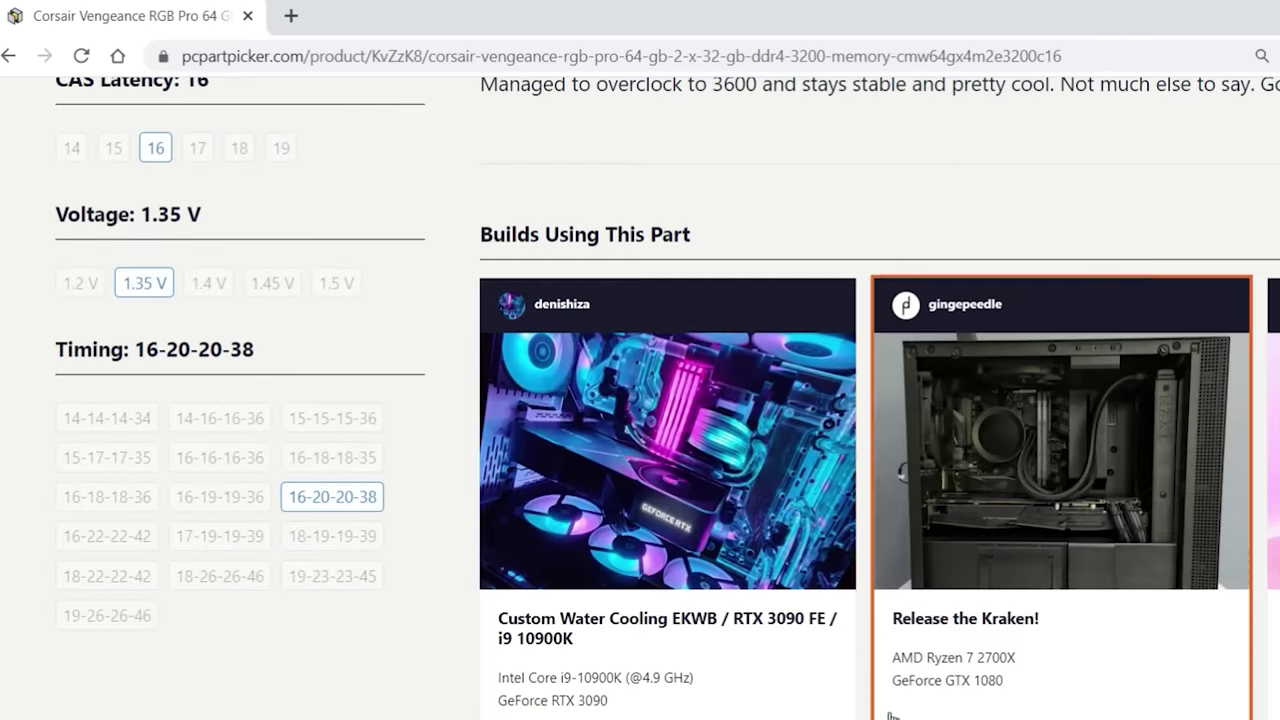